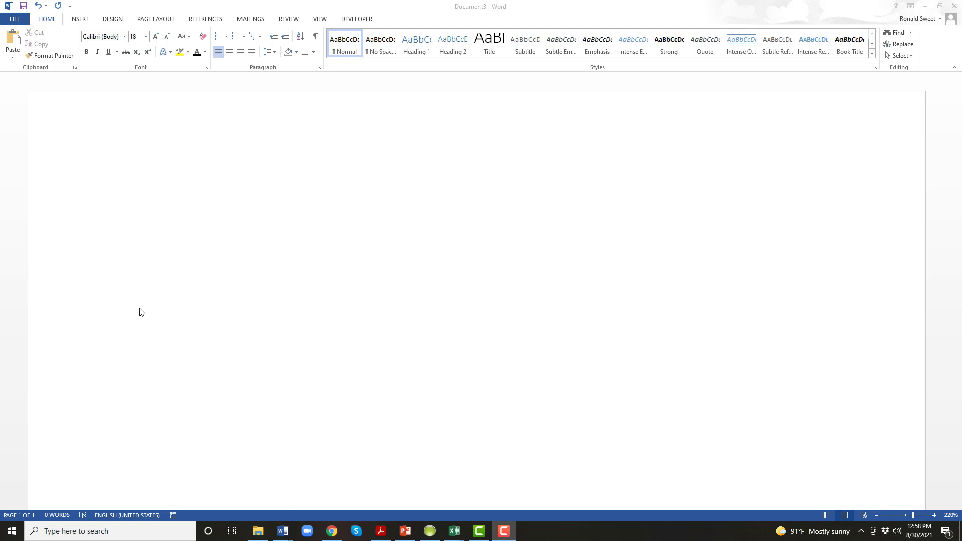
- Type the heading 'Step 1: Load two Excel files' in the blank document
{"action": "left_click", "coordinate": [148, 190]}
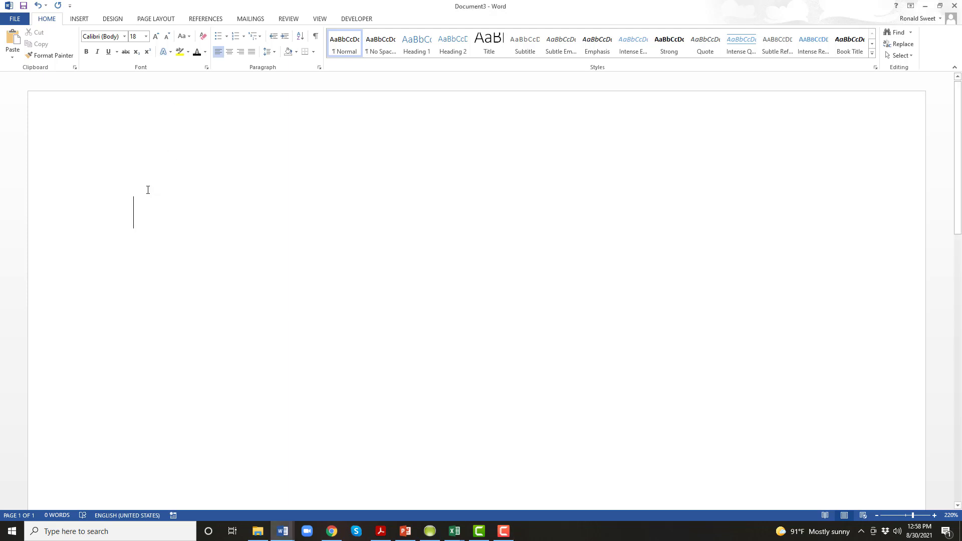
{"action": "type", "text": "Step "}
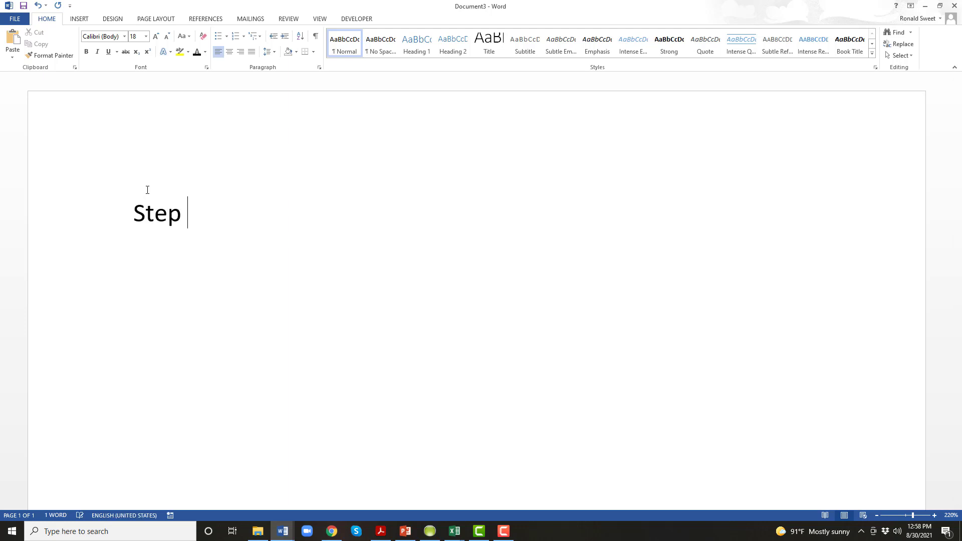
{"action": "type", "text": "1: Load t"}
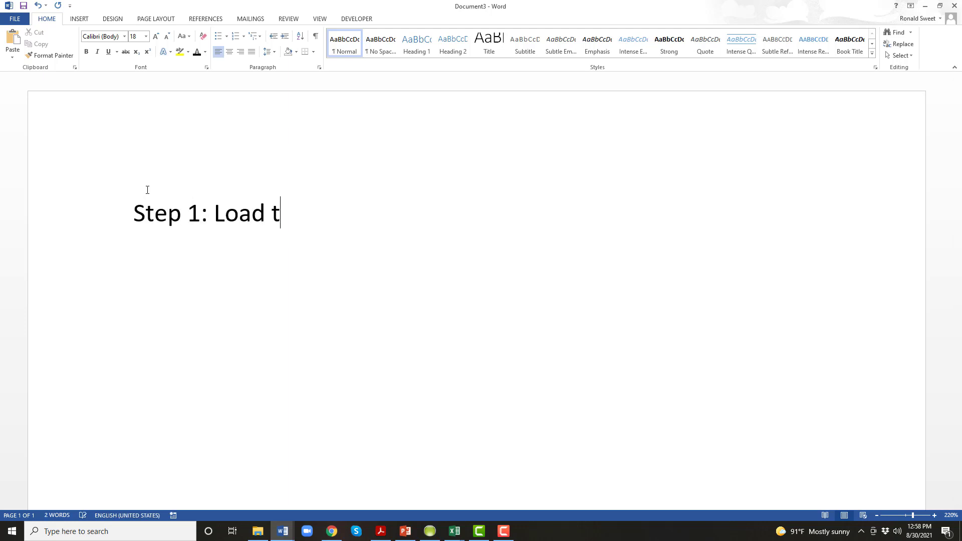
{"action": "type", "text": "wo Excel files"}
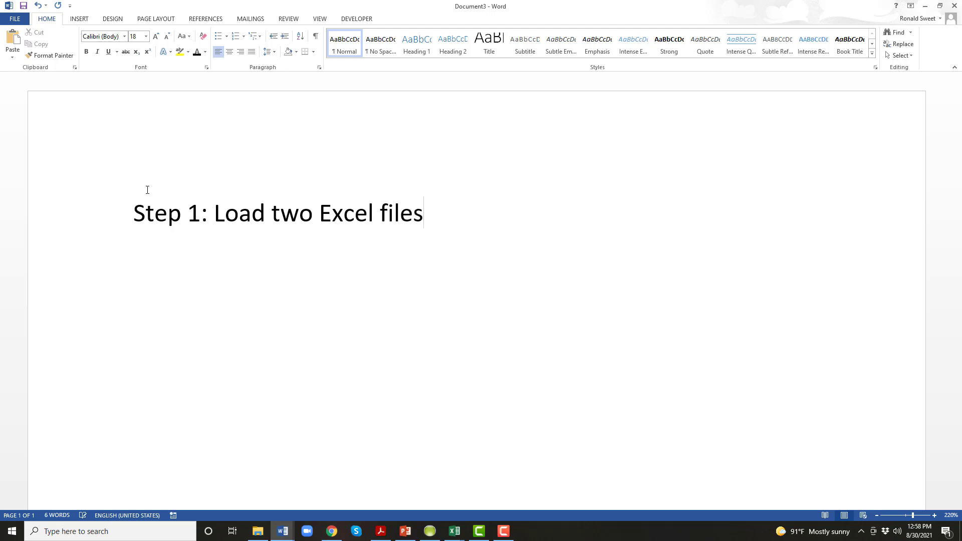
{"action": "key", "text": "Return"}
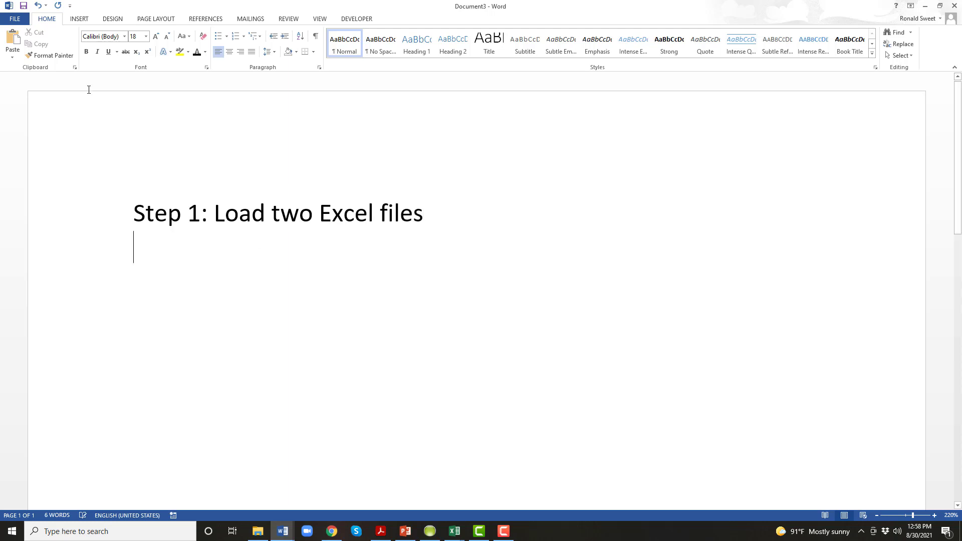
- Add bullets 'Walmart File from Bloomberg' and 'Companies to Select From', then end the list
{"action": "left_click", "coordinate": [218, 36]}
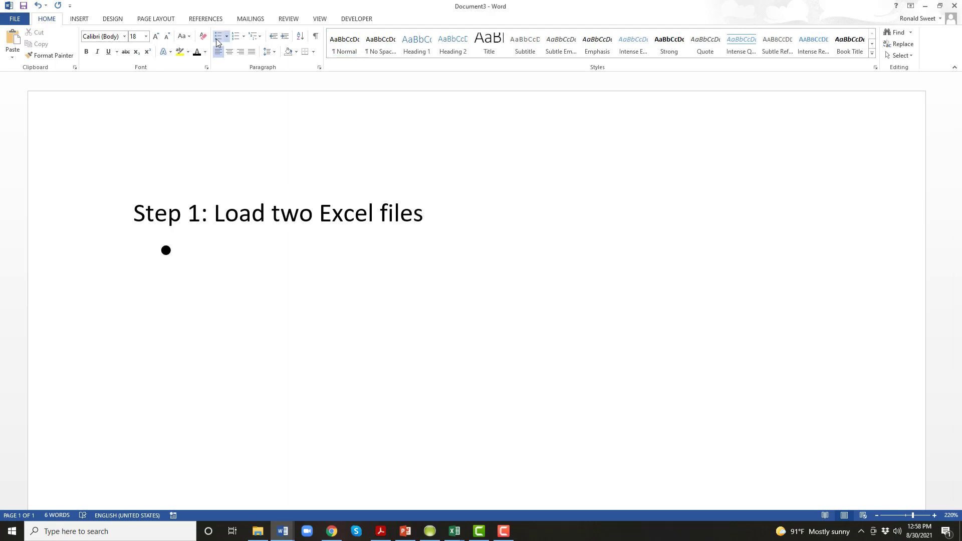
{"action": "type", "text": "Walmart F"}
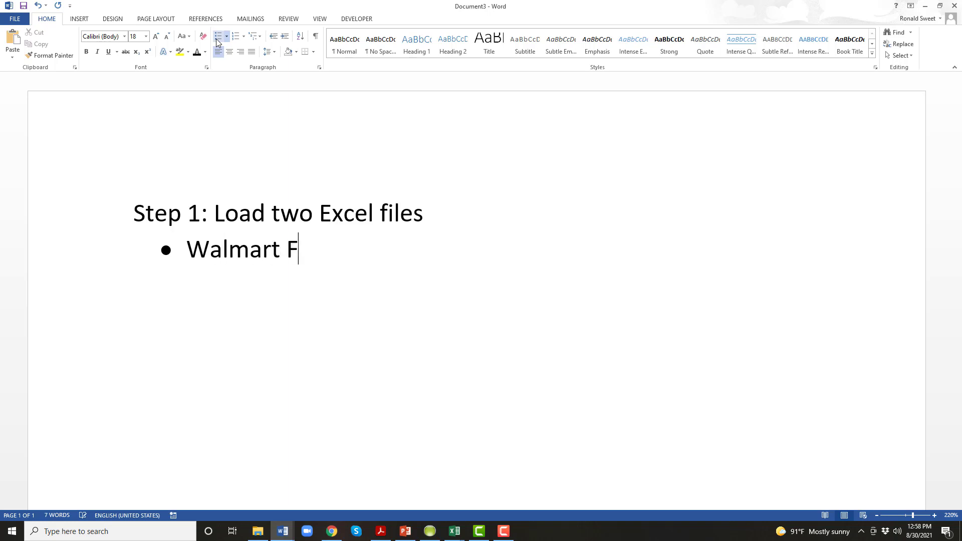
{"action": "type", "text": "ile from Bloomberg"}
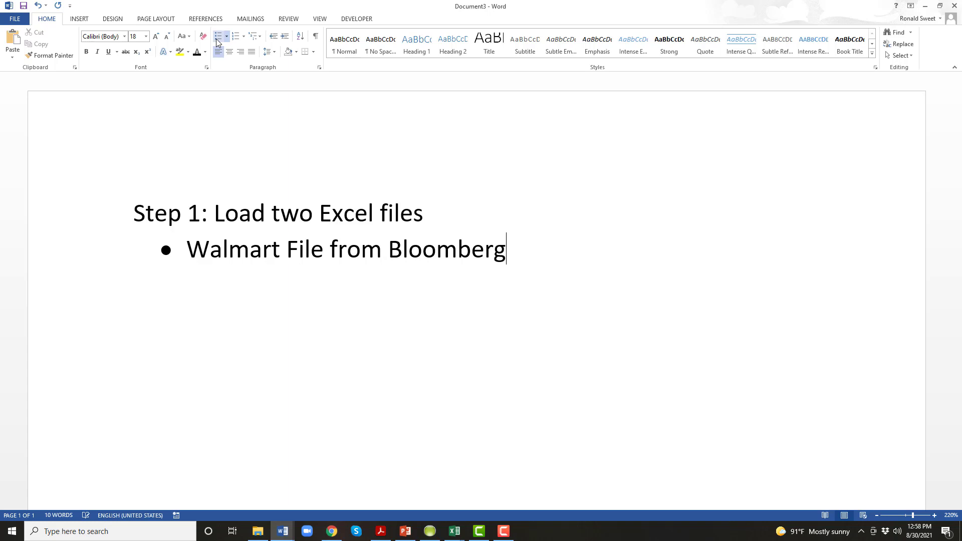
{"action": "key", "text": "Return"}
{"action": "type", "text": "Compa"}
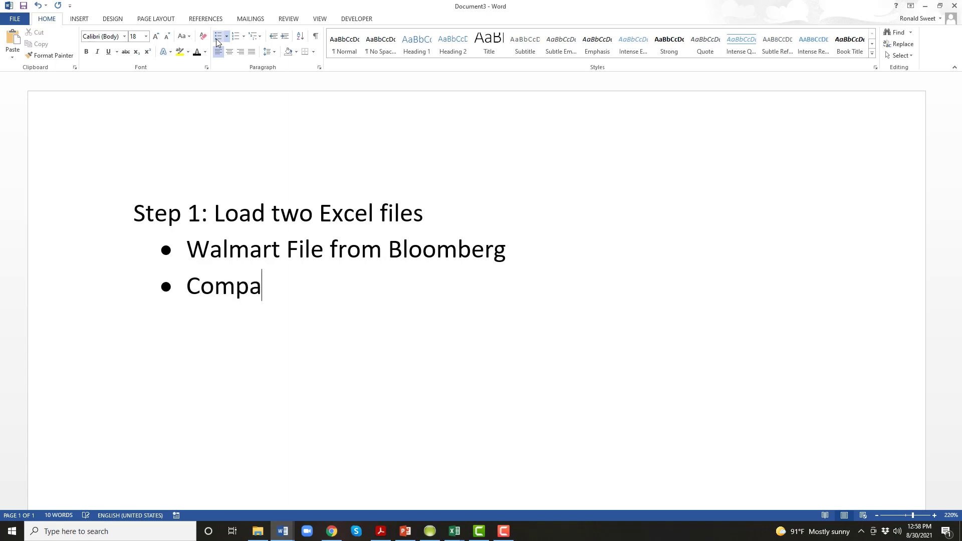
{"action": "type", "text": "nies to Select From"}
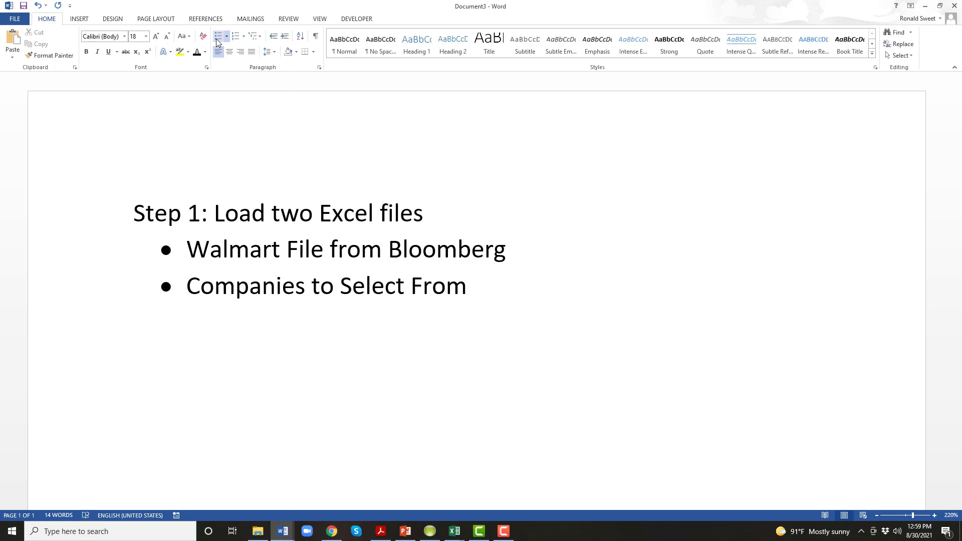
{"action": "key", "text": "Return"}
{"action": "key", "text": "BackSpace"}
{"action": "key", "text": "BackSpace"}
{"action": "key", "text": "BackSpace"}
- Write Step 2: find your company in Companies to Select from File, select all and copy (Control C)
{"action": "type", "text": "Steo"}
{"action": "key", "text": "BackSpace"}
{"action": "type", "text": "p 2"}
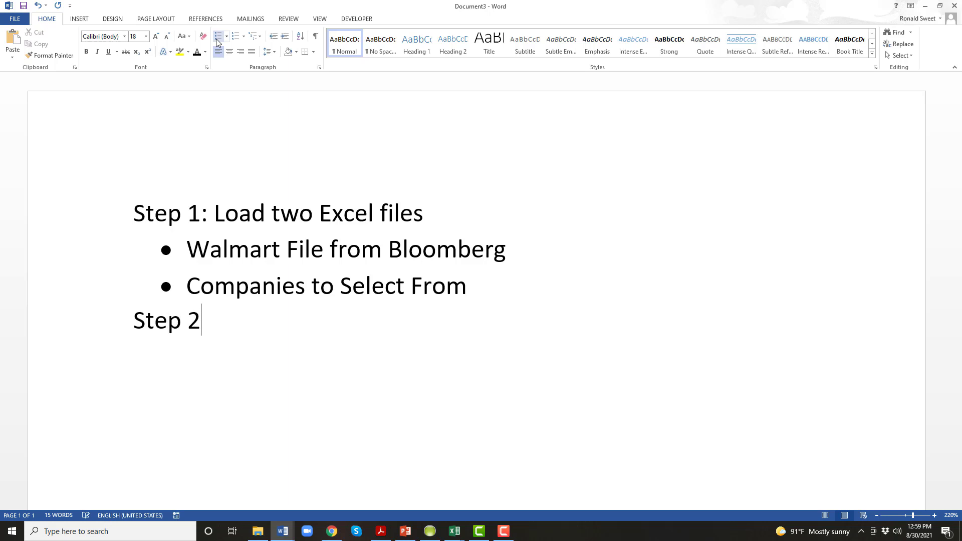
{"action": "type", "text": ": Find you"}
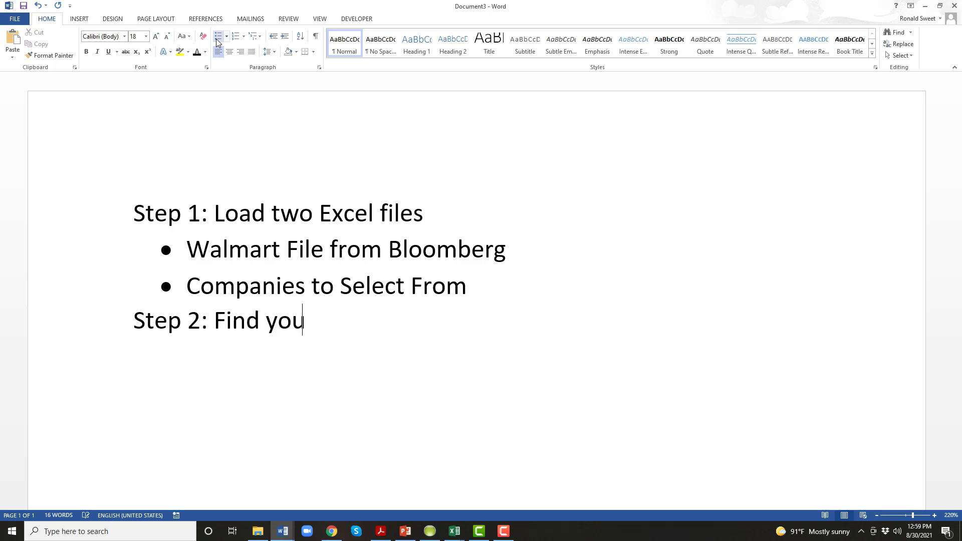
{"action": "type", "text": "r company in"}
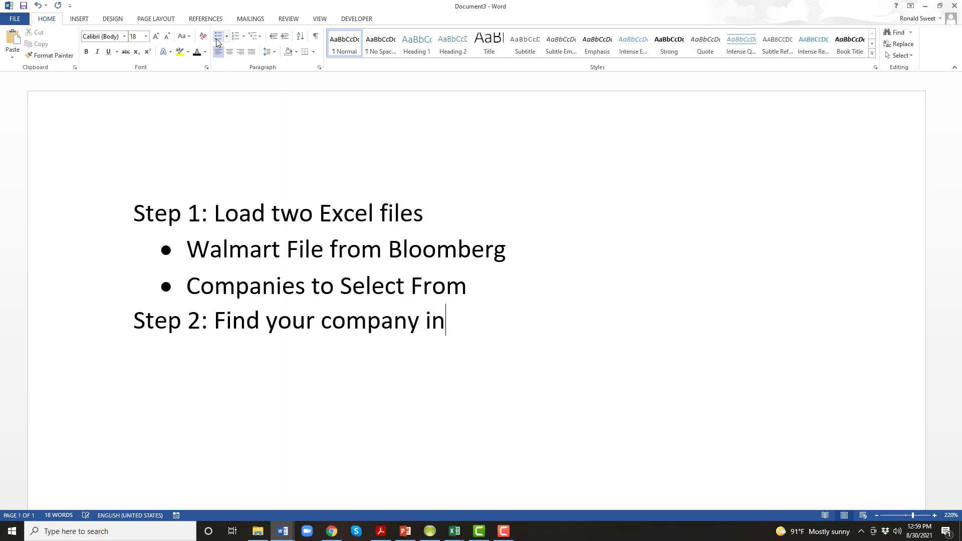
{"action": "type", "text": " Companies to Secl"}
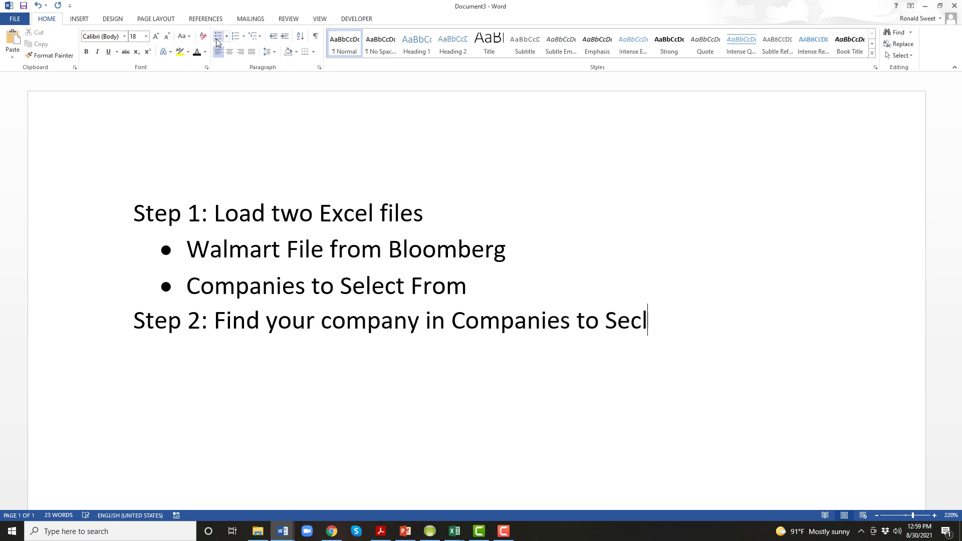
{"action": "key", "text": "BackSpace"}
{"action": "type", "text": "ecec"}
{"action": "key", "text": "BackSpace"}
{"action": "key", "text": "BackSpace"}
{"action": "key", "text": "BackSpace"}
{"action": "type", "text": "lect from"}
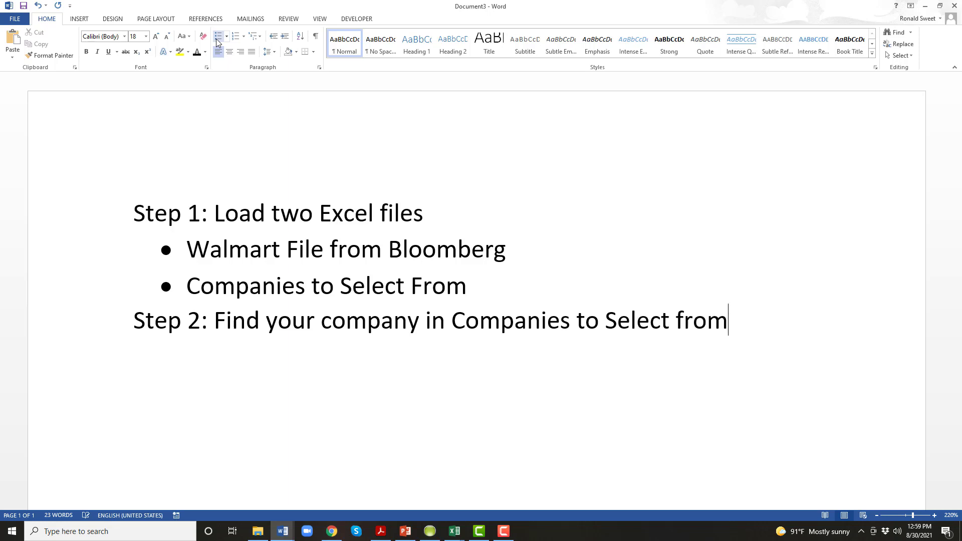
{"action": "type", "text": " File"}
{"action": "type", "text": " and then "}
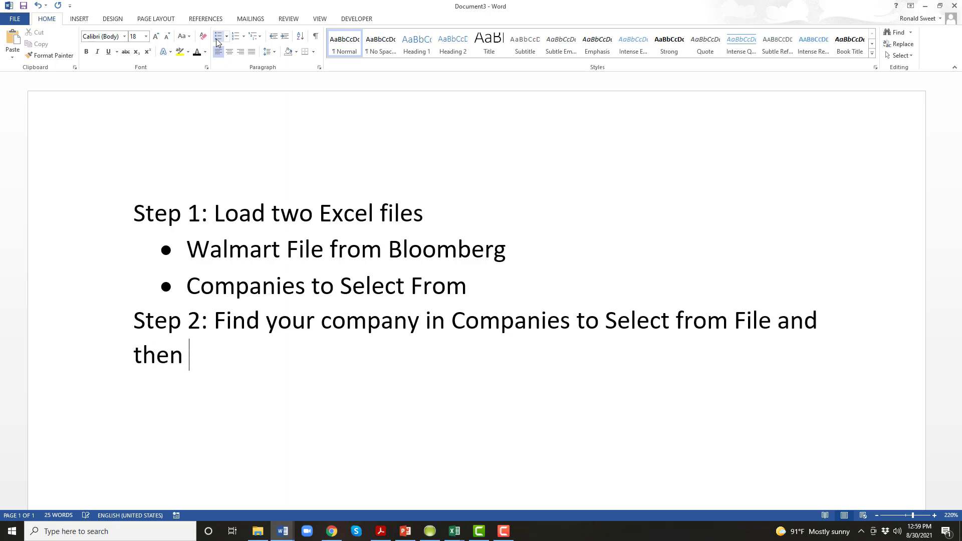
{"action": "type", "text": "select all to"}
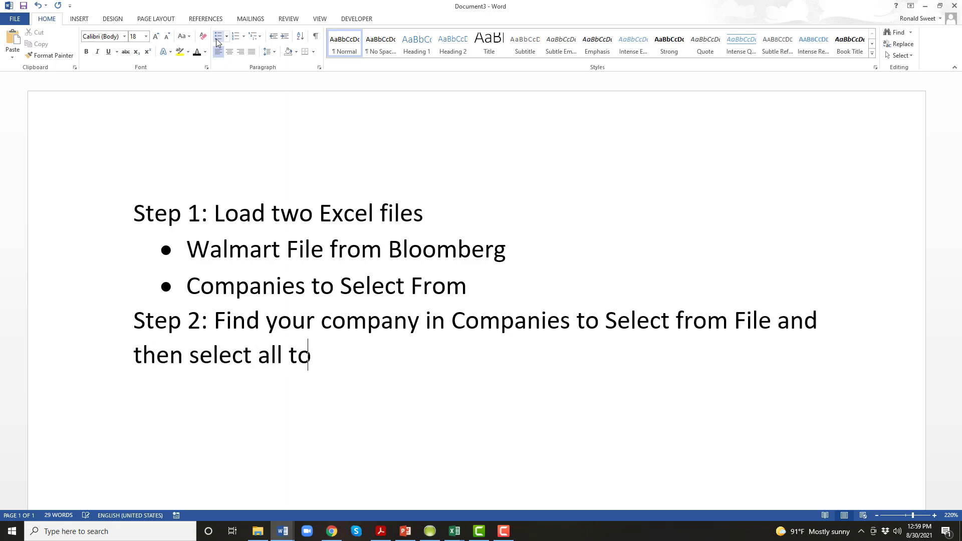
{"action": "key", "text": "BackSpace"}
{"action": "key", "text": "BackSpace"}
{"action": "key", "text": "BackSpace"}
{"action": "type", "text": "and "}
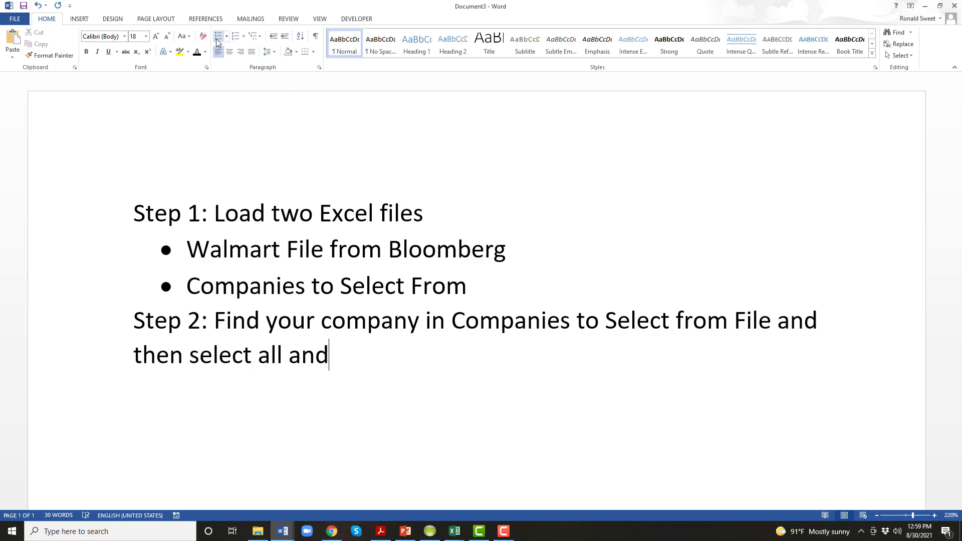
{"action": "type", "text": "copy (Co"}
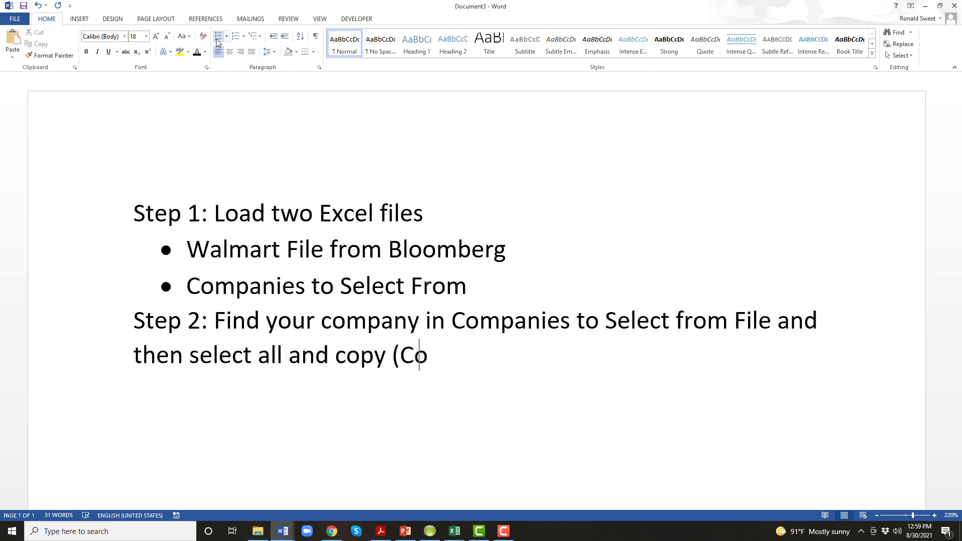
{"action": "type", "text": "ntrol C)"}
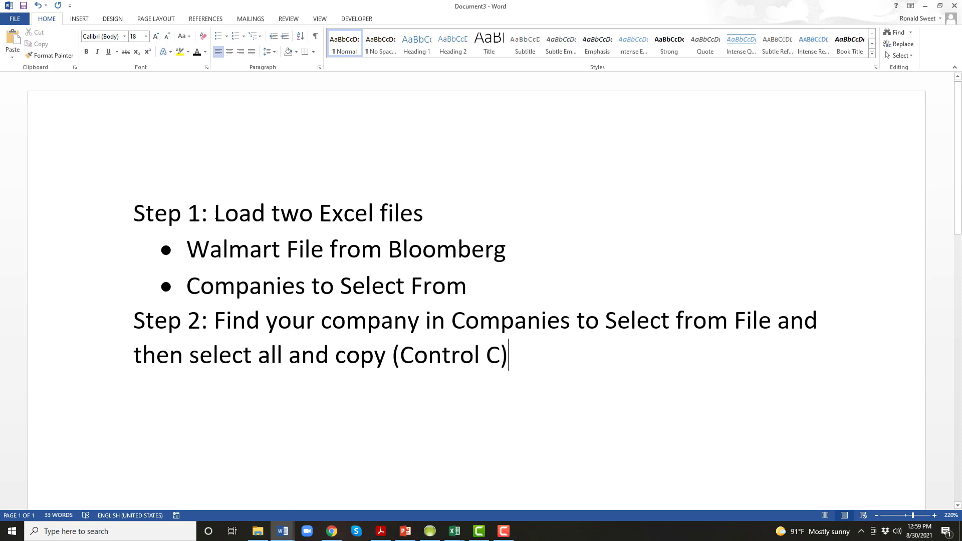
{"action": "key", "text": "alt+Tab"}
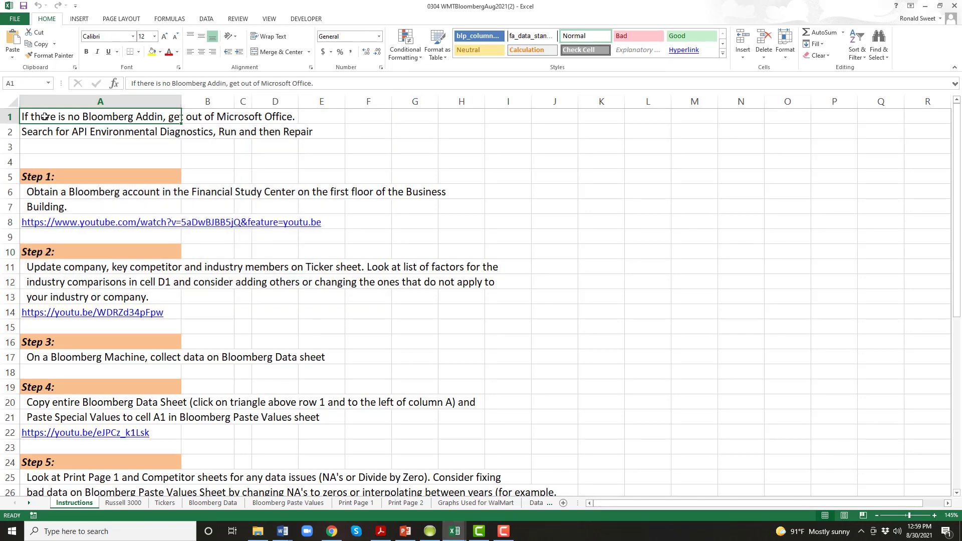
- In CompaniesFall2021, go to the BorgWarner sheet and copy the entire sheet
{"action": "left_click", "coordinate": [455, 531]}
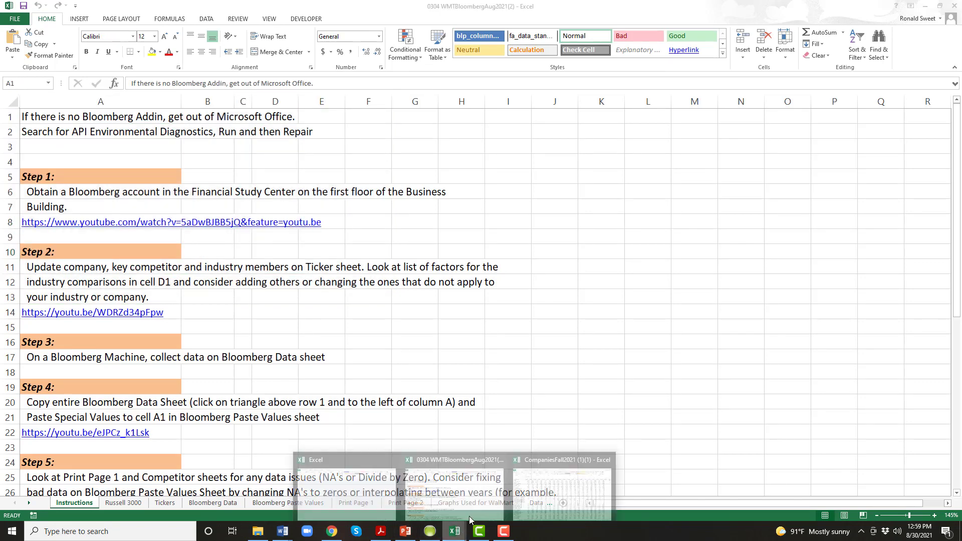
{"action": "left_click", "coordinate": [553, 496]}
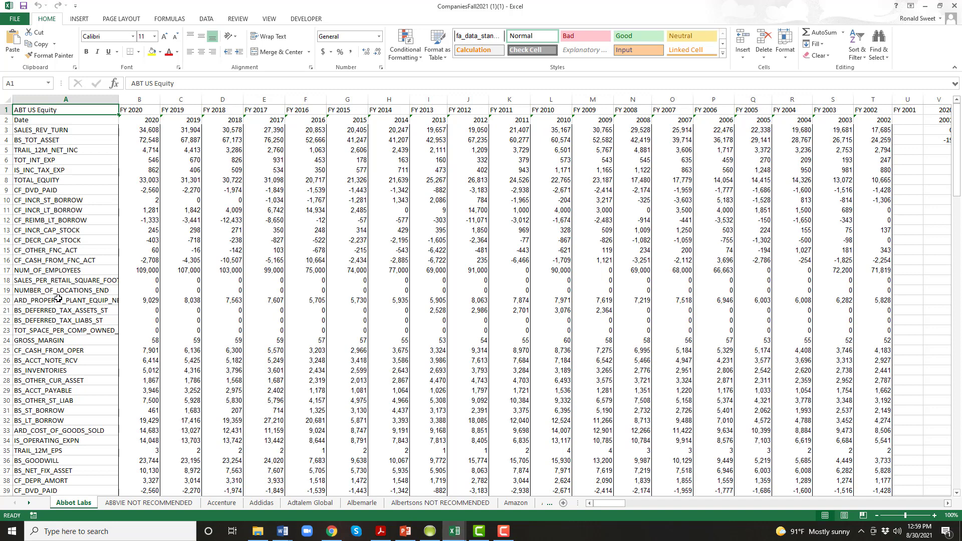
{"action": "key", "text": "ctrl+Page_Down"}
{"action": "key", "text": "ctrl+Page_Down"}
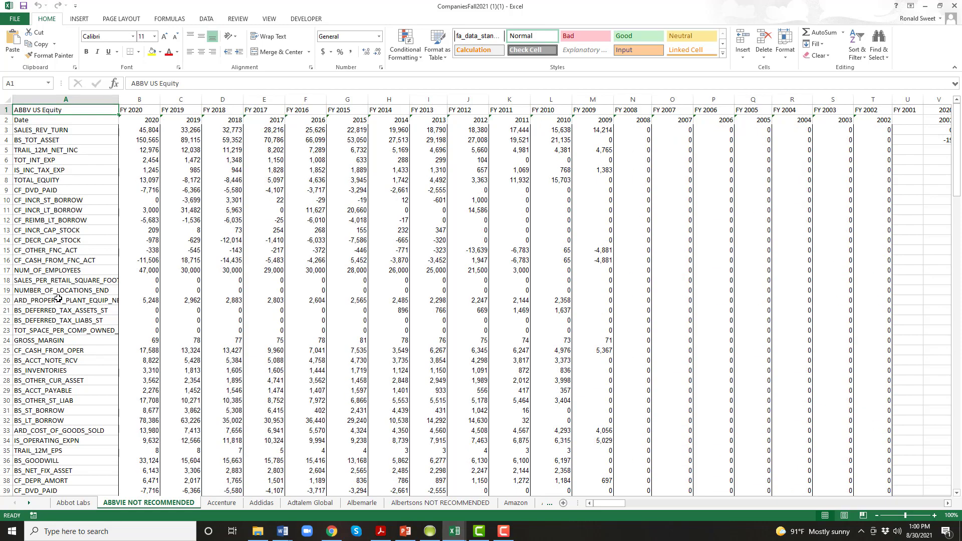
{"action": "key", "text": "ctrl+Page_Down"}
{"action": "key", "text": "ctrl+Page_Down"}
{"action": "key", "text": "ctrl+Page_Down"}
{"action": "key", "text": "ctrl+Page_Down"}
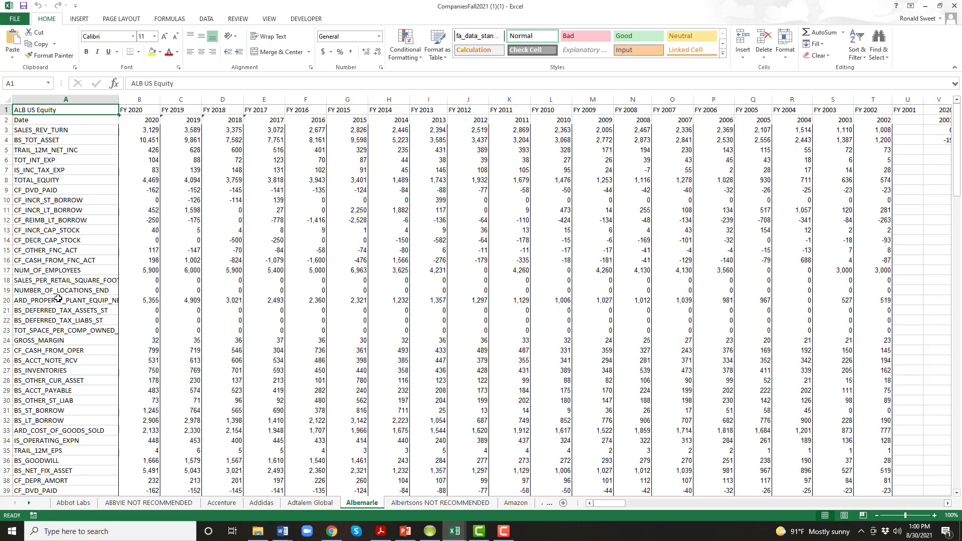
{"action": "key", "text": "ctrl+Page_Down"}
{"action": "key", "text": "ctrl+Page_Down"}
{"action": "key", "text": "ctrl+Page_Down"}
{"action": "key", "text": "ctrl+Page_Down"}
{"action": "key", "text": "ctrl+Page_Down"}
{"action": "key", "text": "ctrl+Page_Down"}
{"action": "key", "text": "ctrl+Page_Down"}
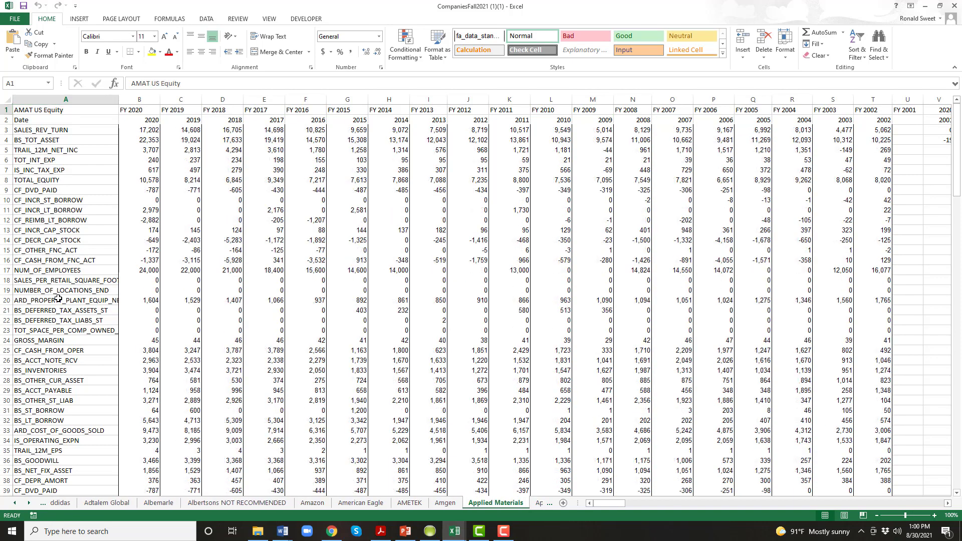
{"action": "key", "text": "ctrl+Page_Down"}
{"action": "key", "text": "ctrl+Page_Down"}
{"action": "key", "text": "ctrl+Page_Down"}
{"action": "key", "text": "ctrl+Page_Down"}
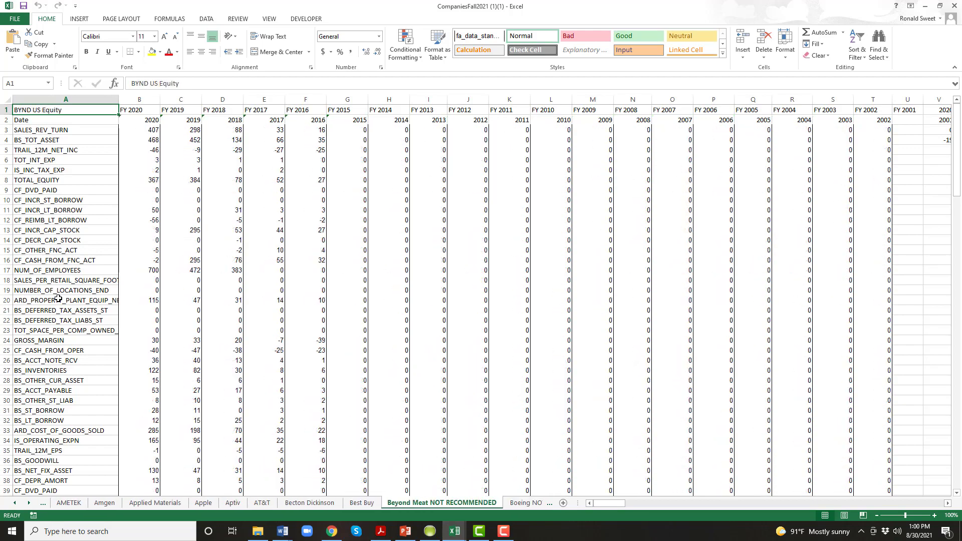
{"action": "key", "text": "ctrl+Page_Down"}
{"action": "key", "text": "ctrl+Page_Down"}
{"action": "key", "text": "ctrl+Page_Down"}
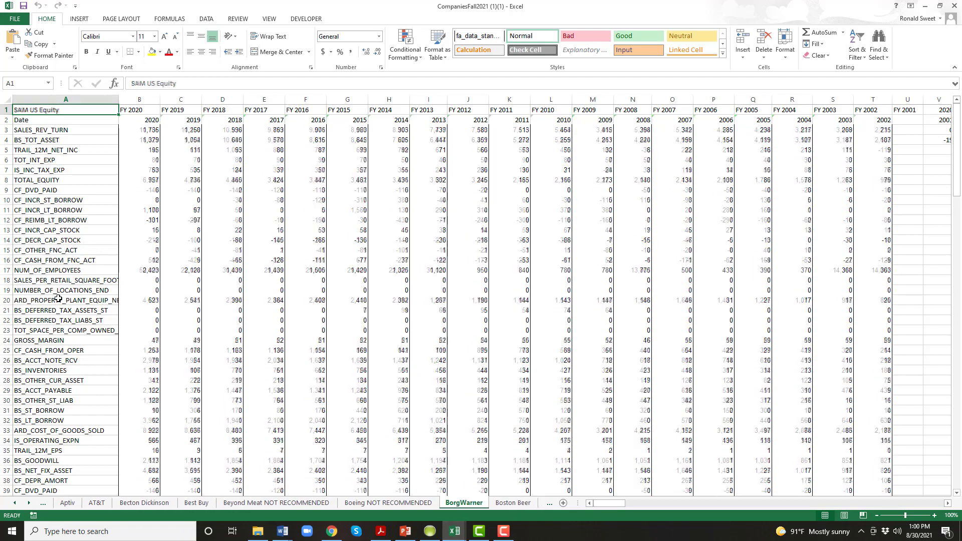
{"action": "key", "text": "ctrl+Page_Up"}
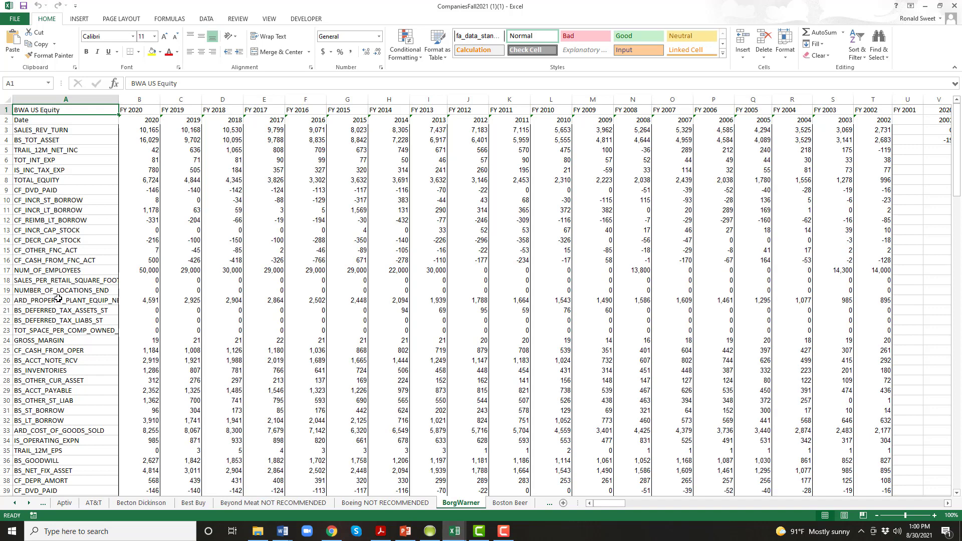
{"action": "left_click", "coordinate": [6, 100]}
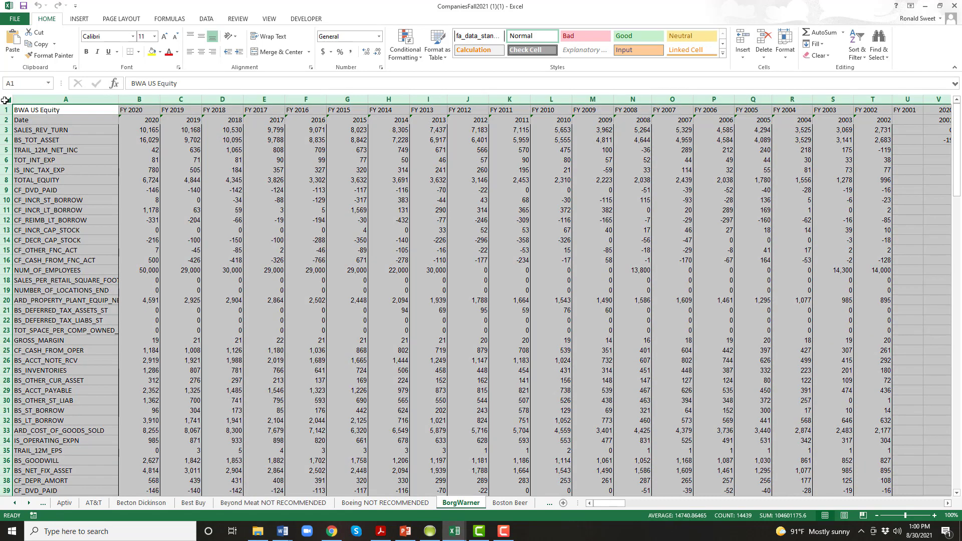
{"action": "key", "text": "ctrl+c"}
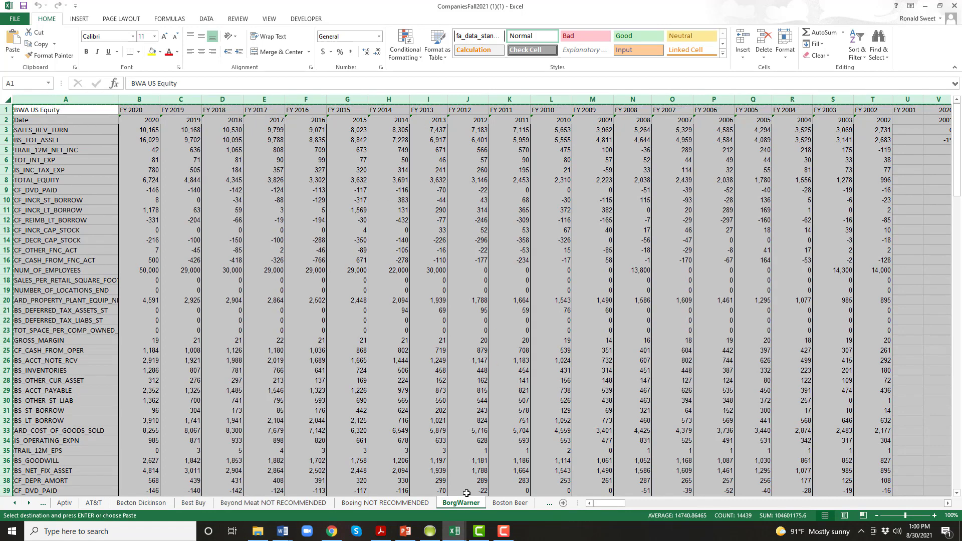
- In the Walmart Bloomberg workbook, paste the BorgWarner data as values at A1 of Bloomberg Paste Values
{"action": "mouse_move", "coordinate": [456, 532]}
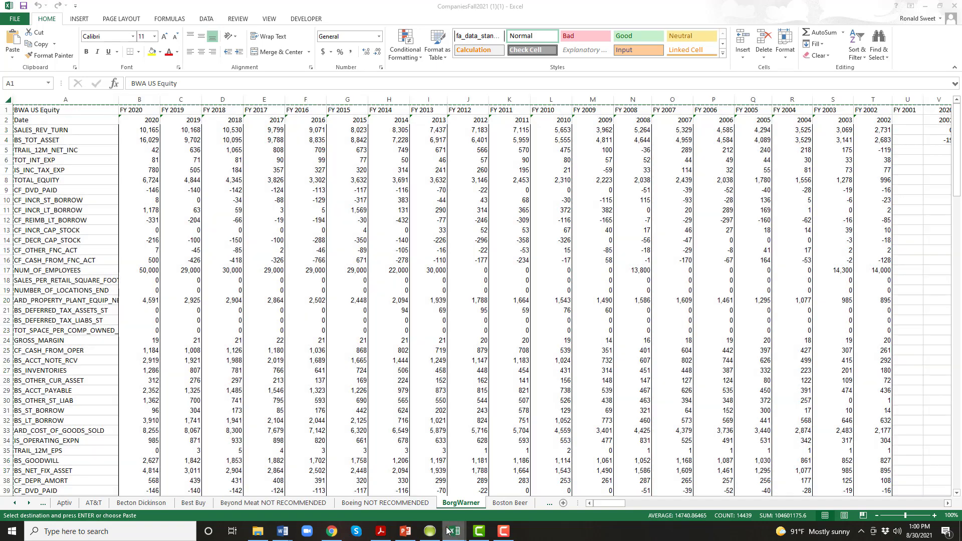
{"action": "left_click", "coordinate": [429, 487]}
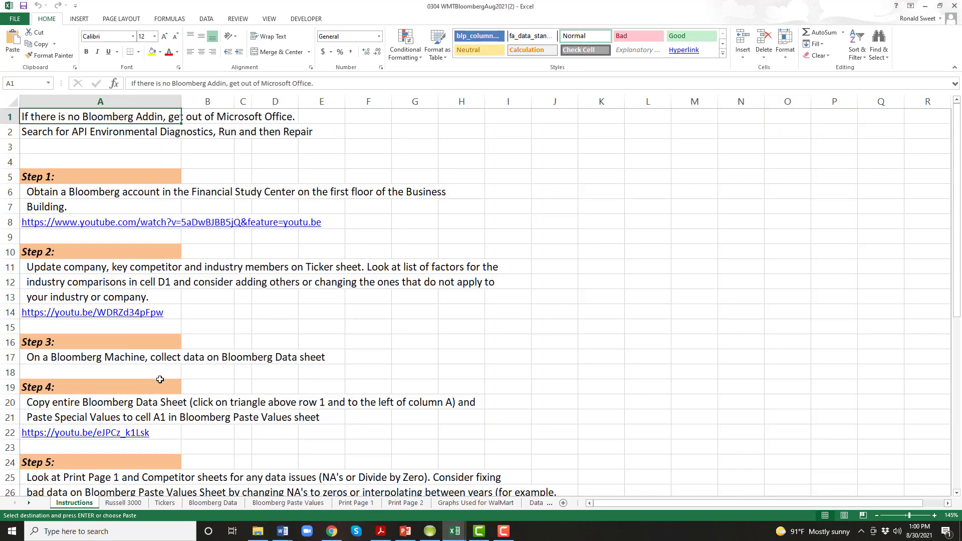
{"action": "left_click", "coordinate": [271, 505]}
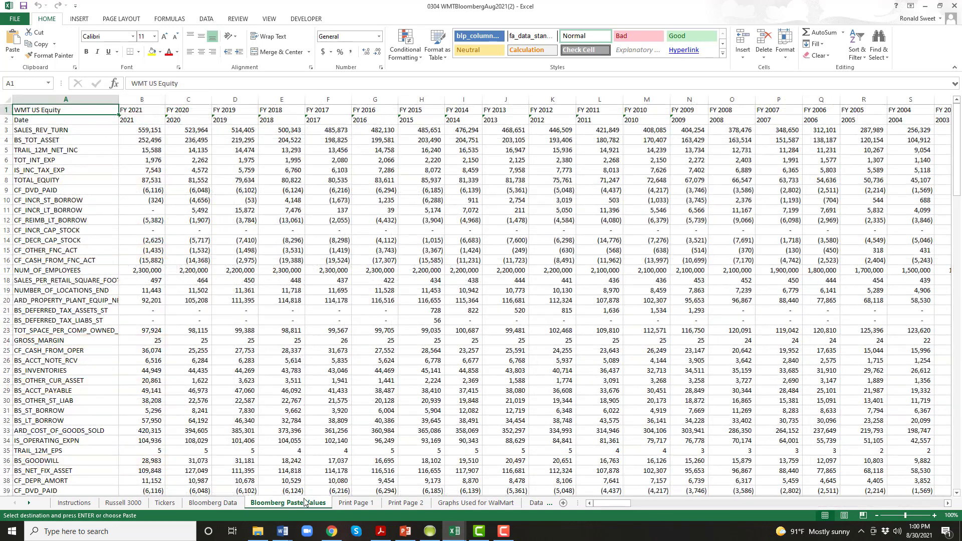
{"action": "right_click", "coordinate": [41, 109]}
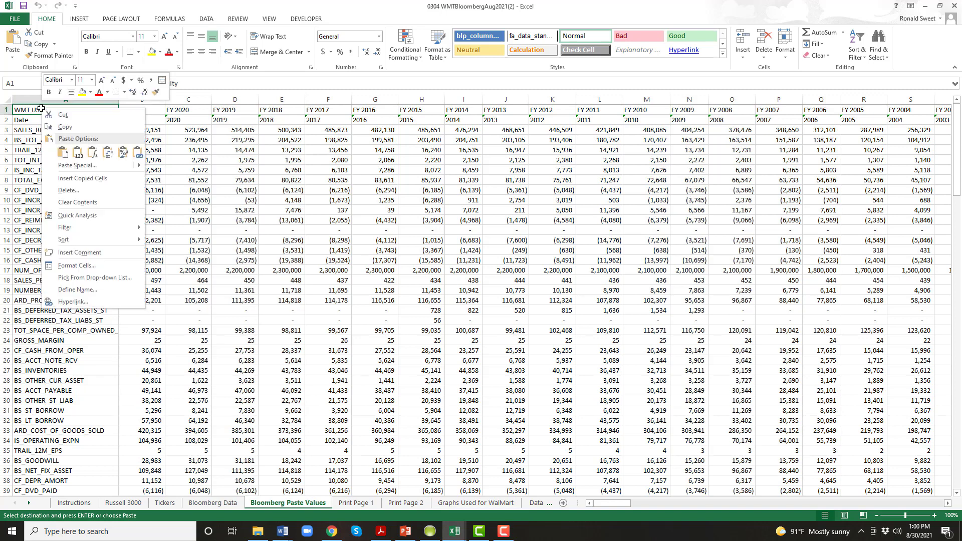
{"action": "left_click", "coordinate": [78, 157]}
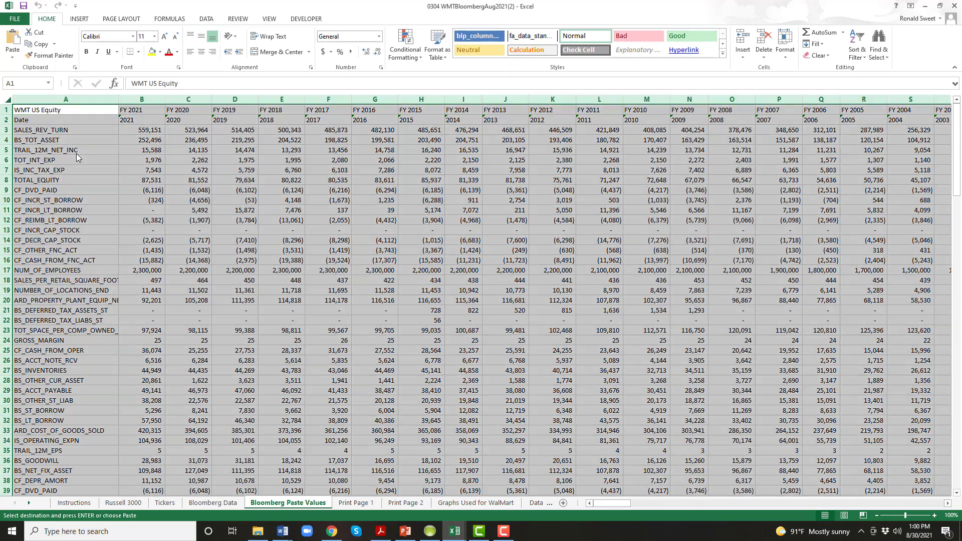
{"action": "left_click", "coordinate": [52, 108]}
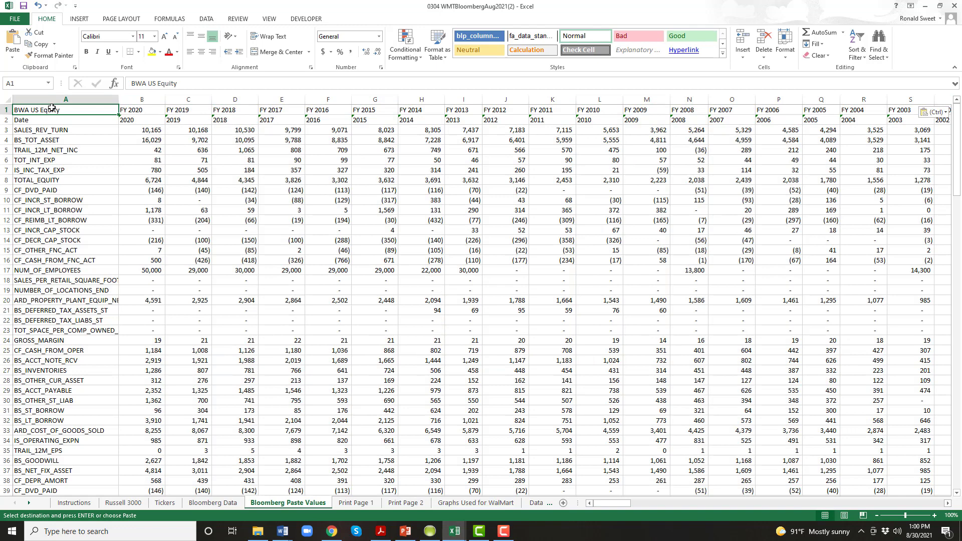
- Add 'Step 3: In Walmart File from Bloomberg, paste as values in Bloomberg Paste Values sheet' in Word
{"action": "left_click", "coordinate": [282, 532]}
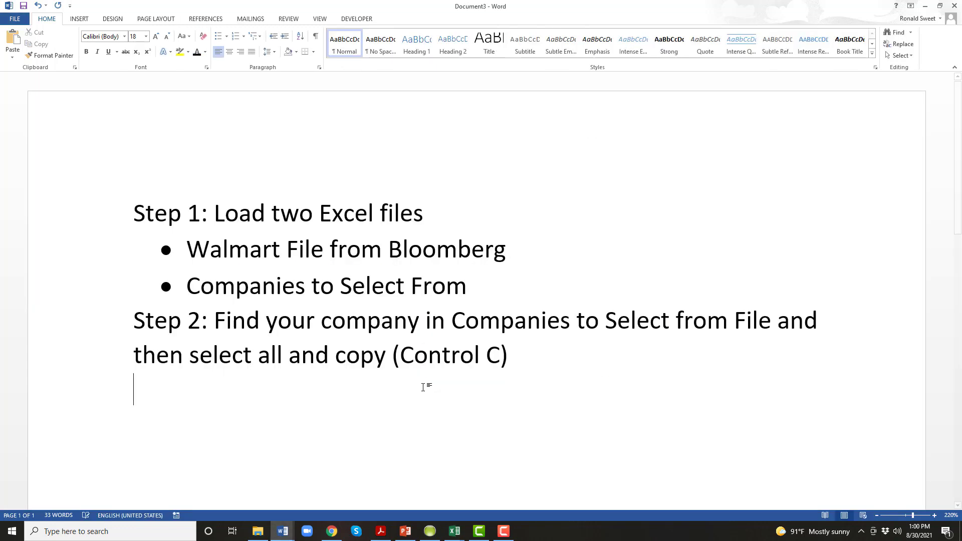
{"action": "type", "text": "Ste"}
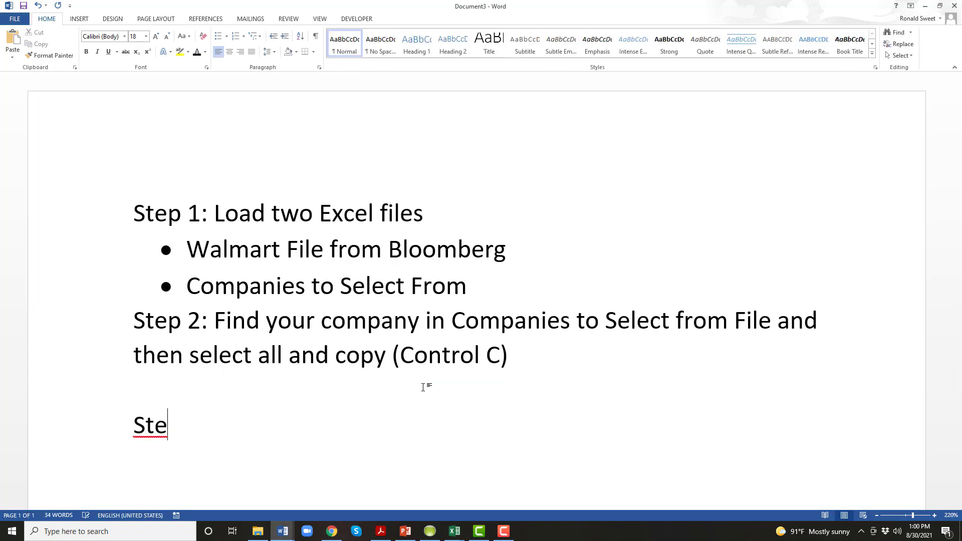
{"action": "type", "text": "p 3: G"}
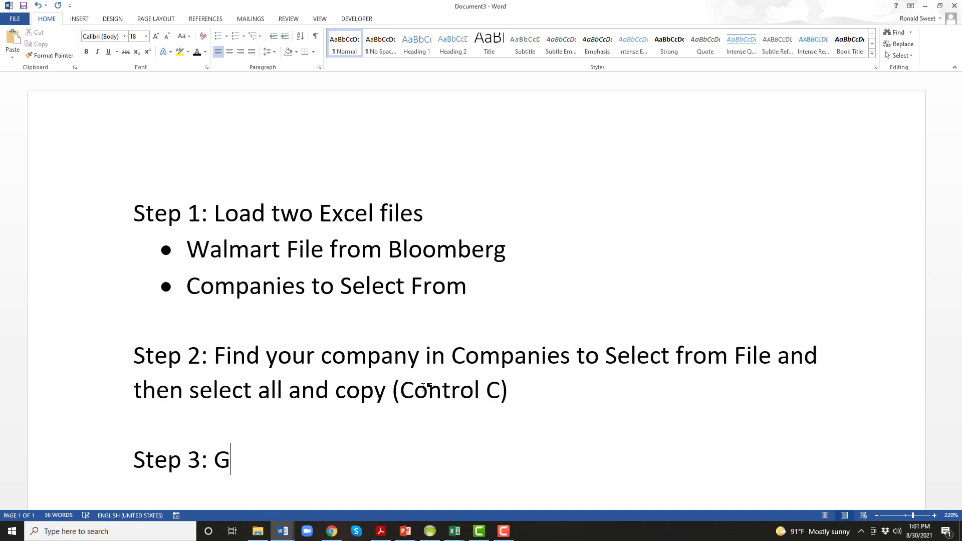
{"action": "key", "text": "BackSpace"}
{"action": "type", "text": "In Walm"}
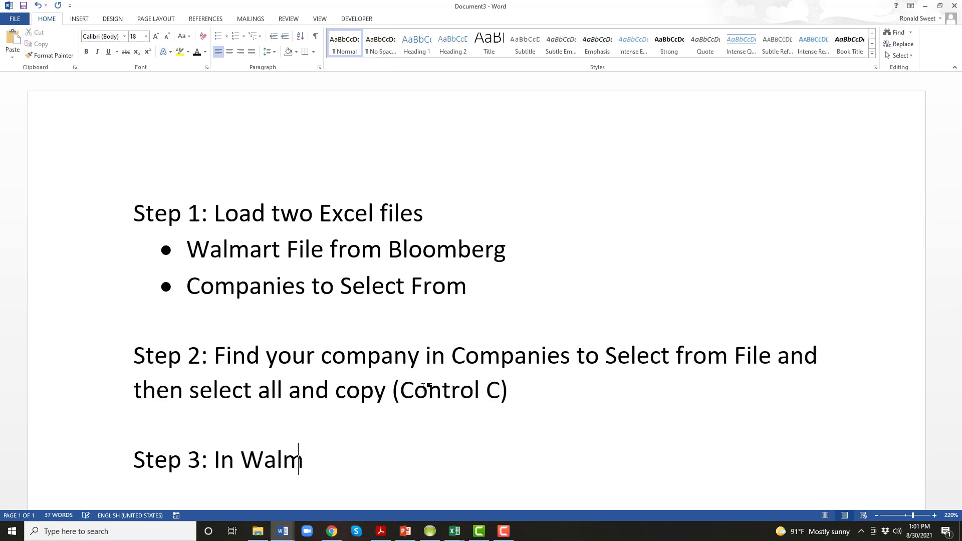
{"action": "type", "text": "art File from B"}
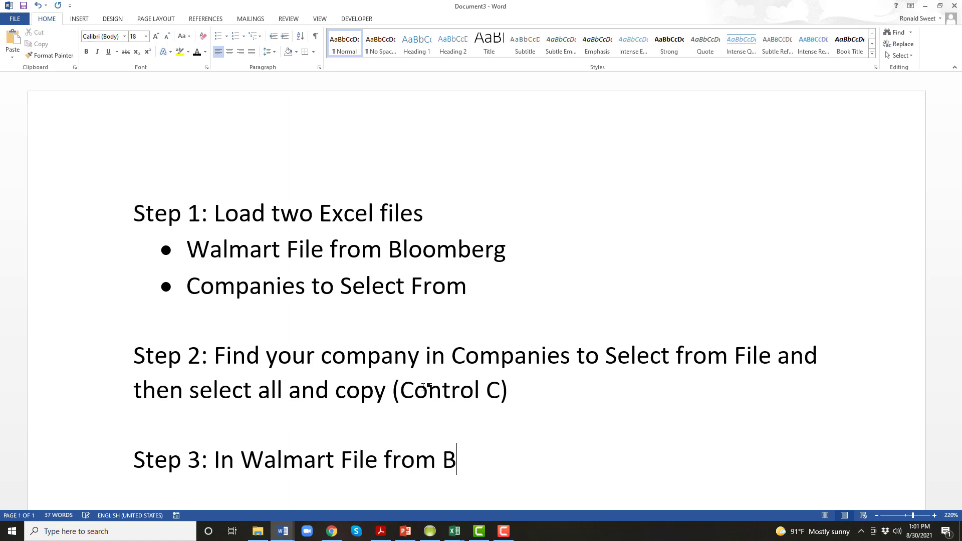
{"action": "type", "text": "loomberg, p"}
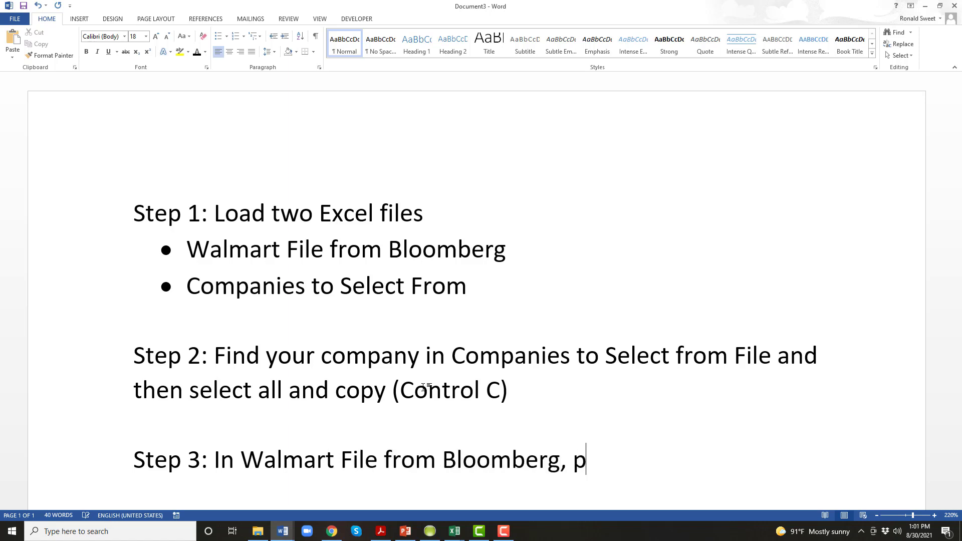
{"action": "type", "text": "aste as values "}
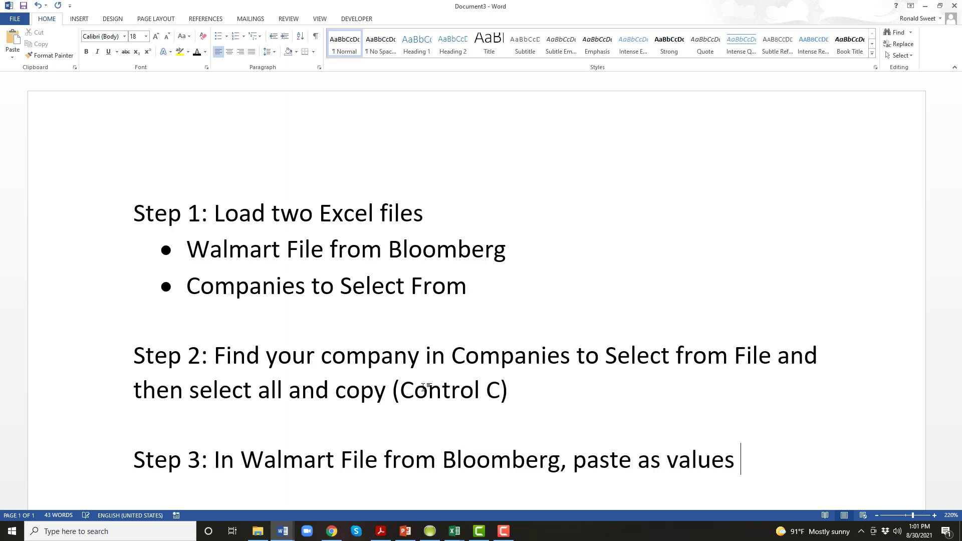
{"action": "type", "text": "in Bloomberg"}
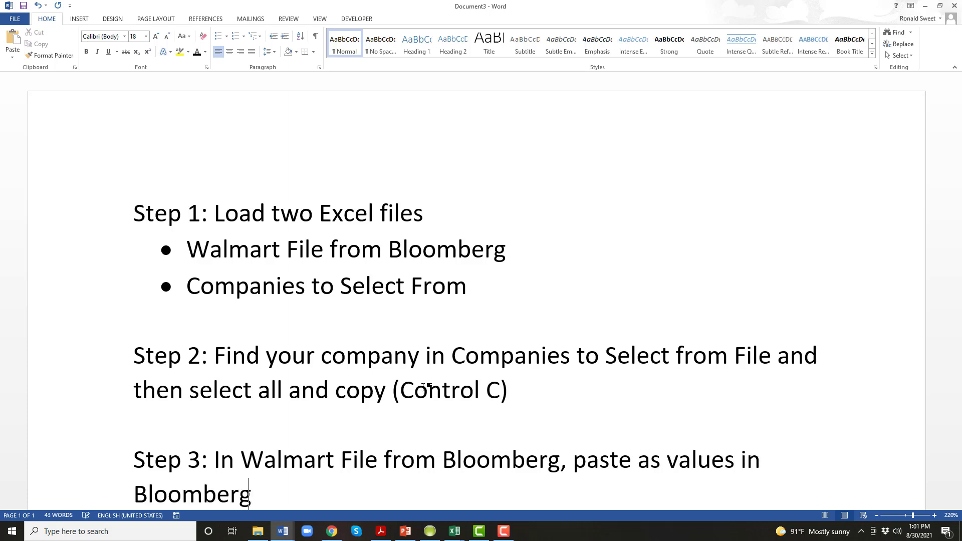
{"action": "type", "text": " Paste Value"}
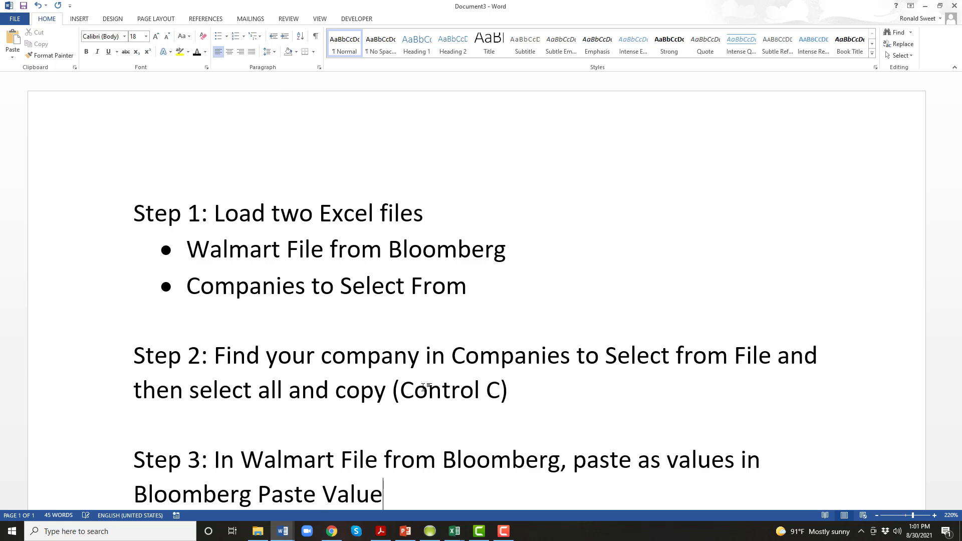
{"action": "type", "text": "s sheet"}
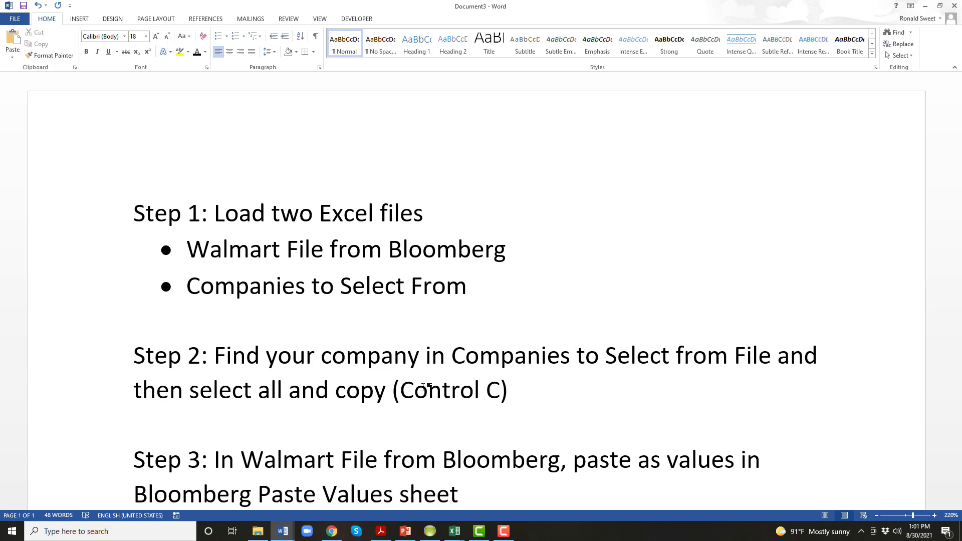
{"action": "key", "text": "Return"}
{"action": "key", "text": "Return"}
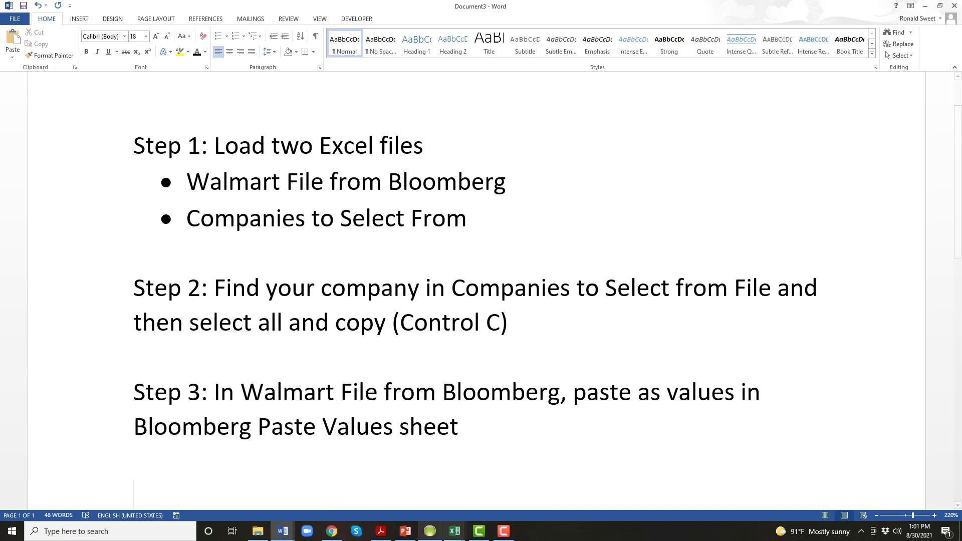
{"action": "left_click", "coordinate": [454, 531]}
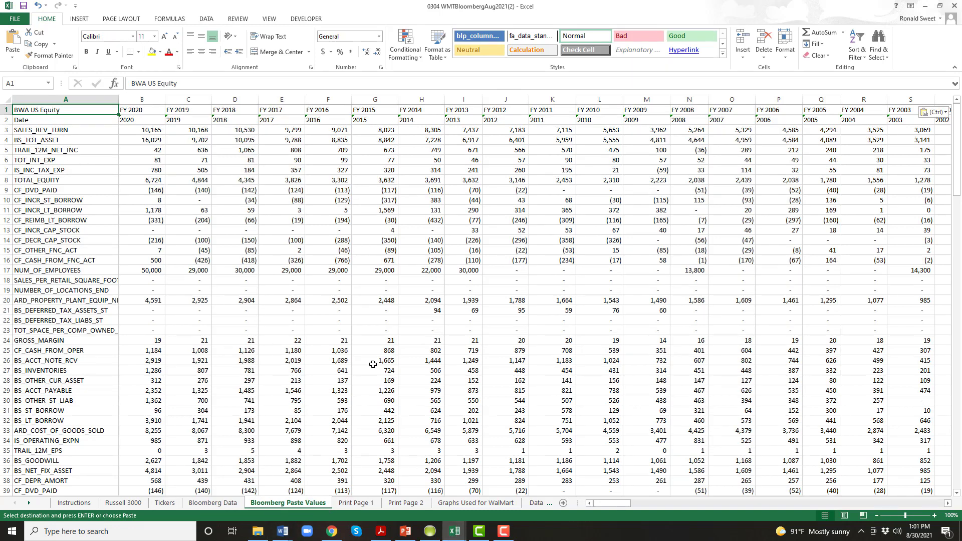
- On the Tickers sheet, replace Wal-Mart in cell B2 with BorgWarner
{"action": "left_click", "coordinate": [165, 503]}
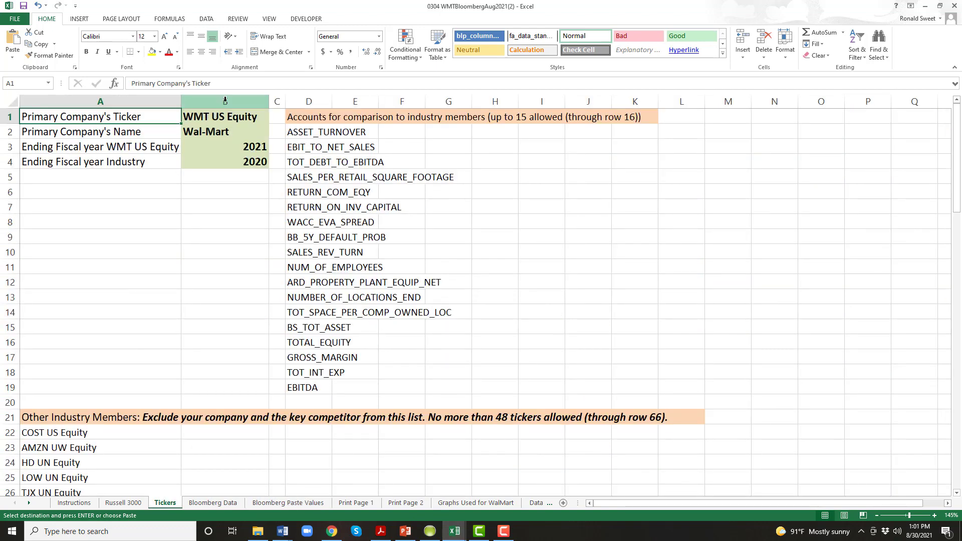
{"action": "left_click", "coordinate": [214, 129]}
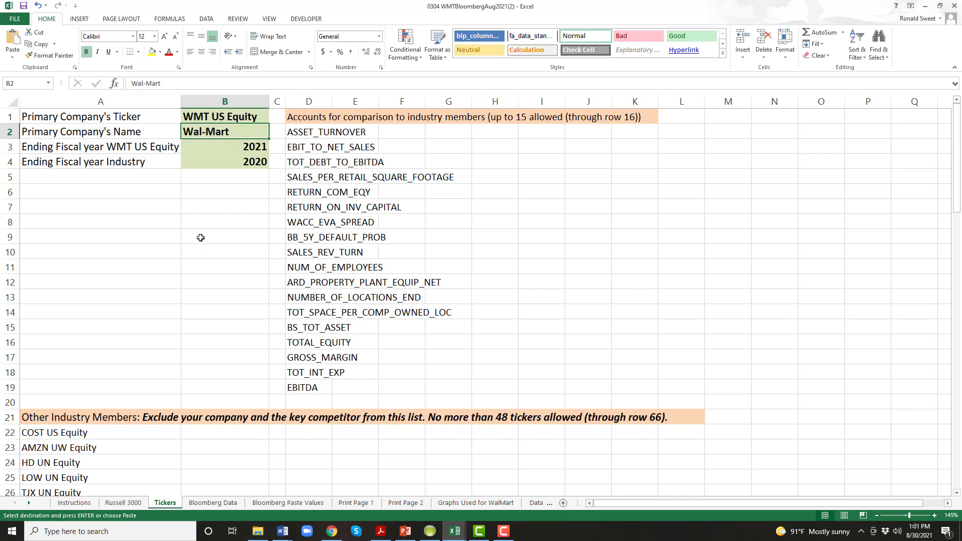
{"action": "type", "text": "BorgWarner"}
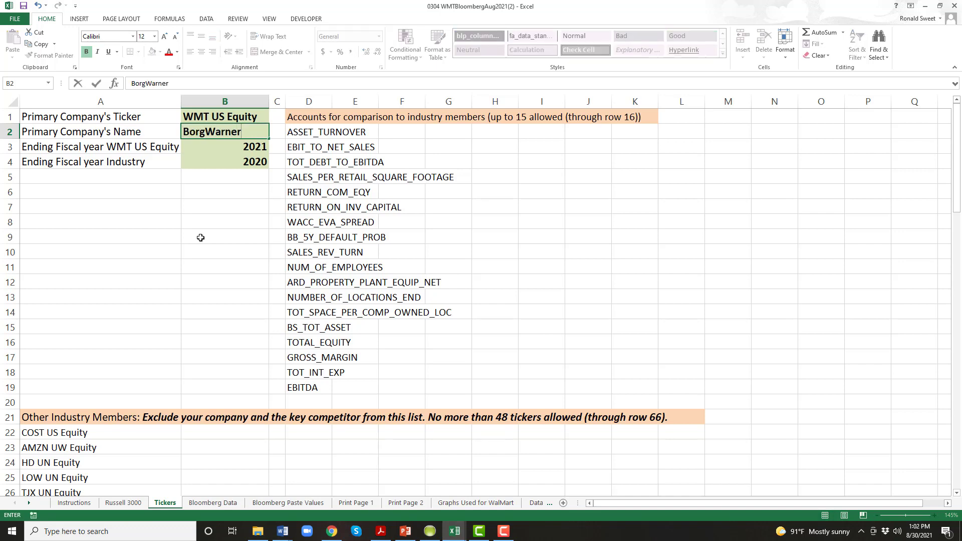
{"action": "key", "text": "ctrl+Return"}
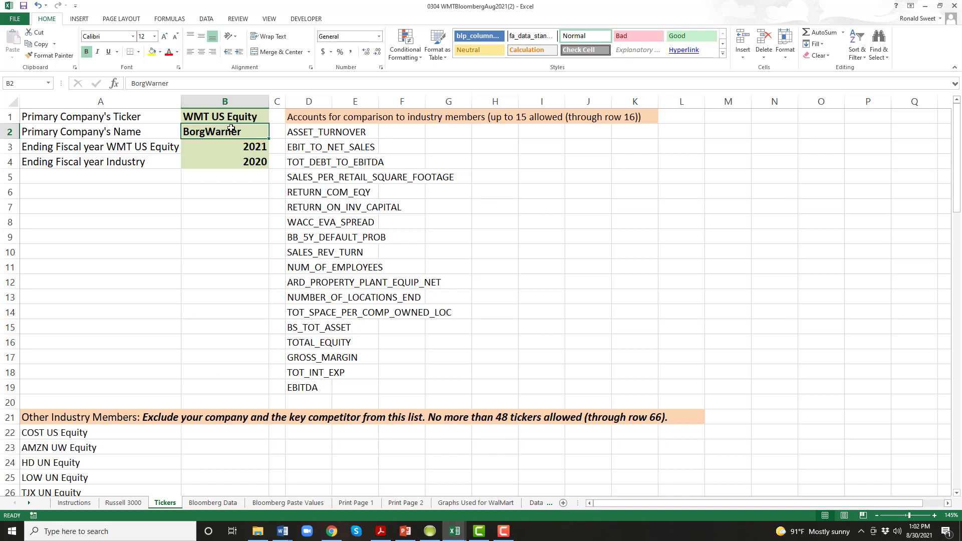
- Type Step 4: in the Walmart file's Tickers sheet, cell B2, type your company name as you want it
{"action": "left_click", "coordinate": [280, 533]}
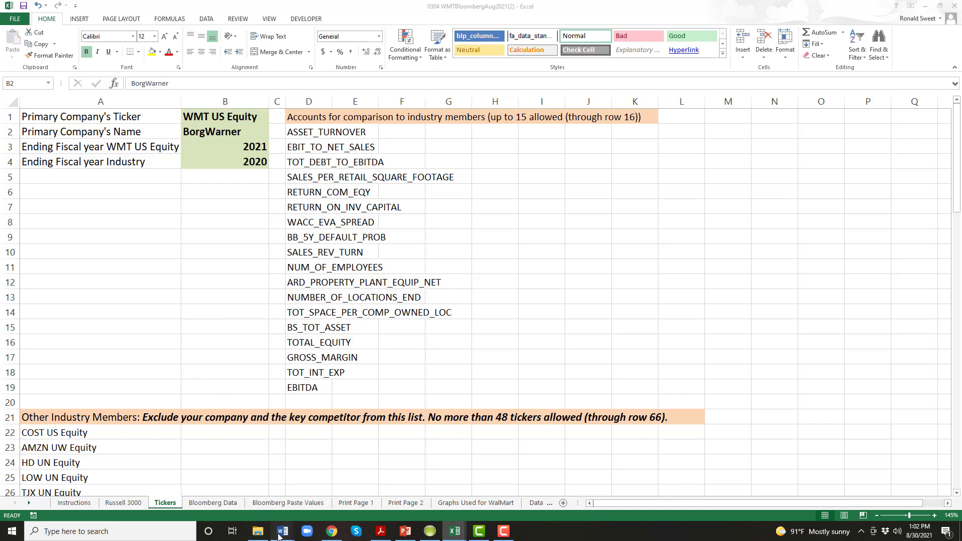
{"action": "type", "text": "Setp 4:"}
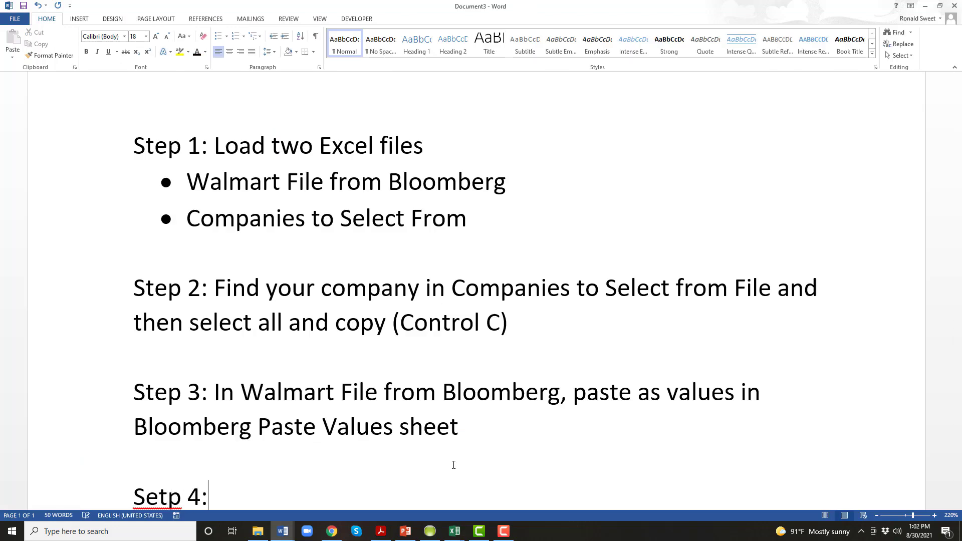
{"action": "type", "text": " In Walm"}
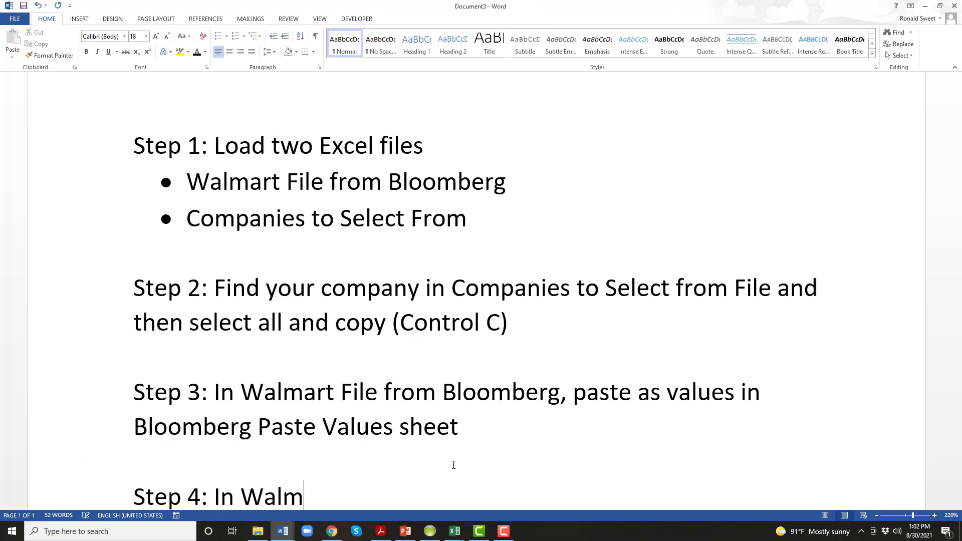
{"action": "type", "text": "art file int eh "}
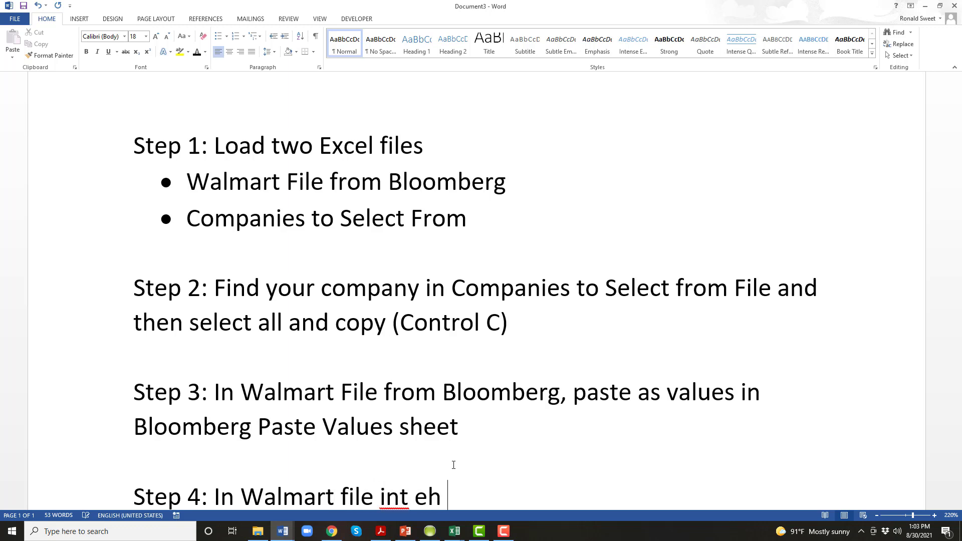
{"action": "key", "text": "BackSpace"}
{"action": "key", "text": "BackSpace"}
{"action": "key", "text": "BackSpace"}
{"action": "key", "text": "BackSpace"}
{"action": "key", "text": "BackSpace"}
{"action": "type", "text": " the sheet Ticke"}
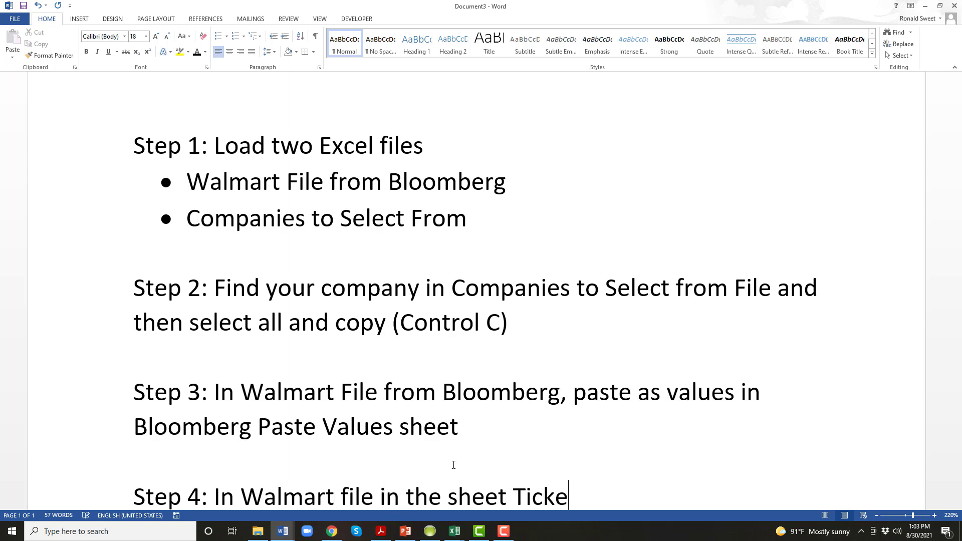
{"action": "type", "text": "rs, in Cell "}
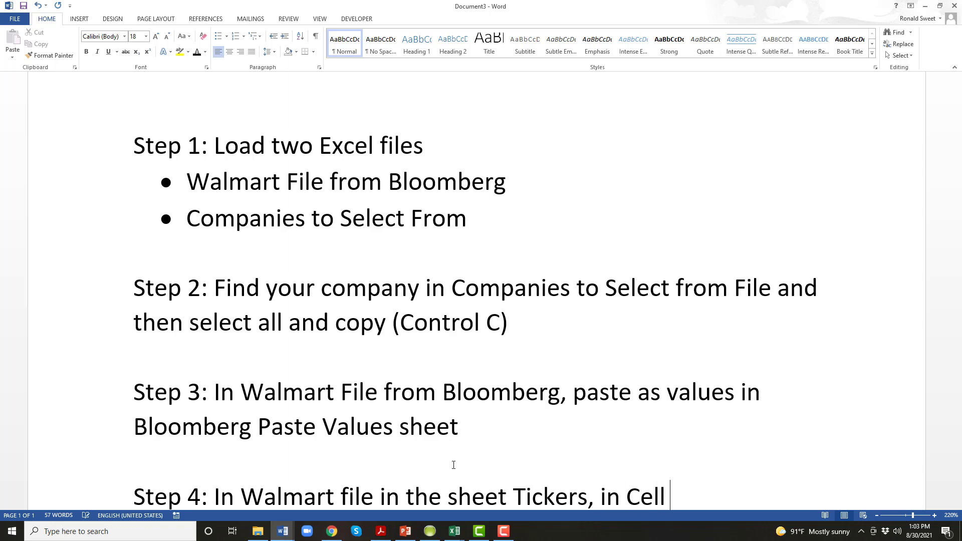
{"action": "type", "text": "B2, ty"}
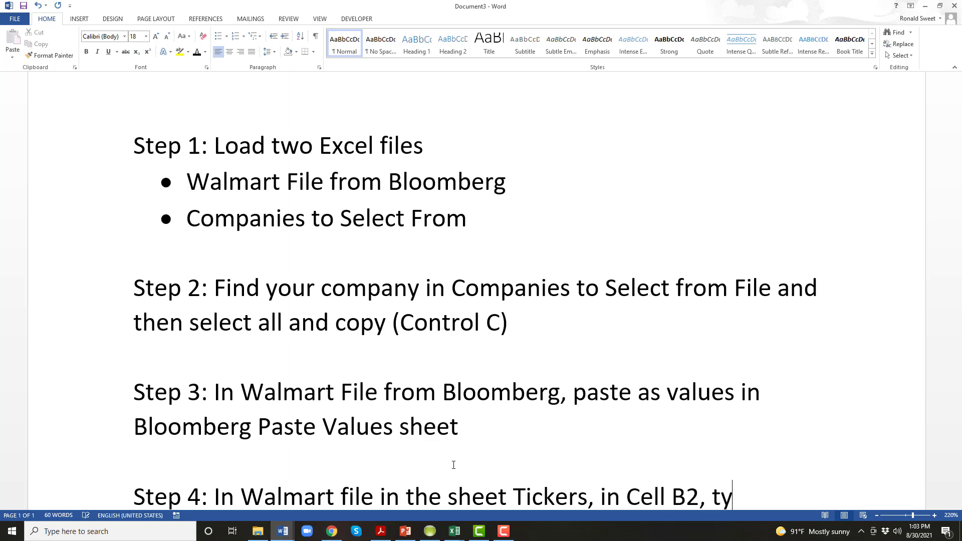
{"action": "type", "text": "pe your comp"}
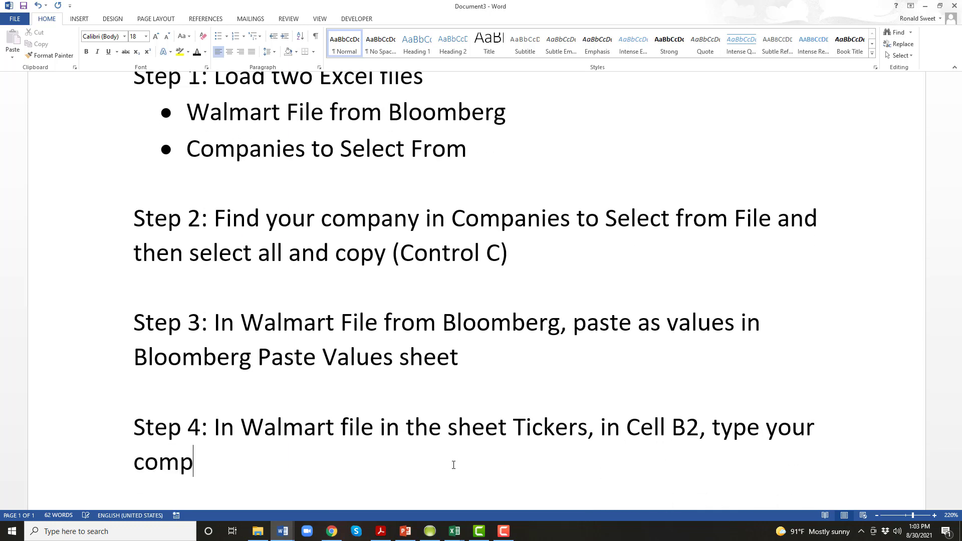
{"action": "type", "text": "any names"}
{"action": "key", "text": "BackSpace"}
{"action": "type", "text": "as your want"}
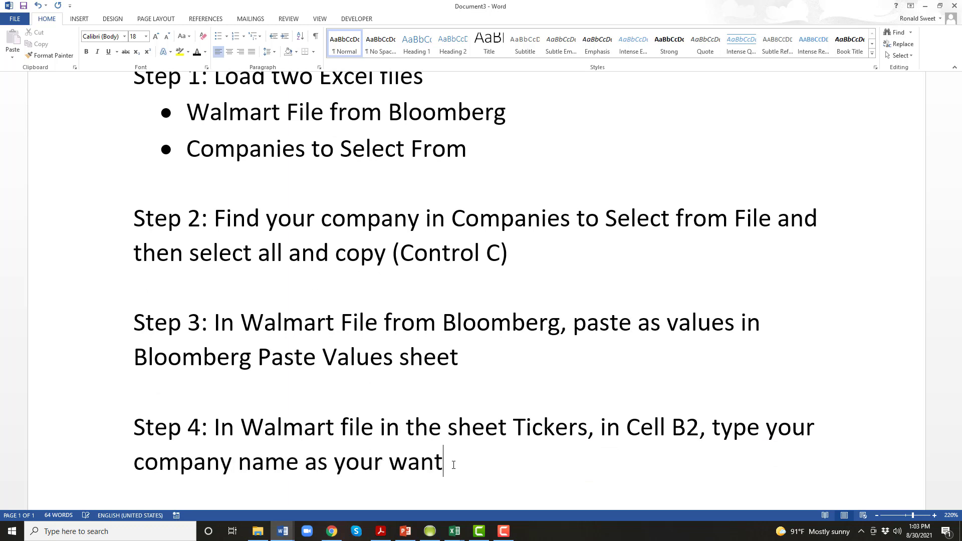
{"action": "type", "text": " it"}
{"action": "key", "text": "ctrl+Left"}
{"action": "key", "text": "ctrl+Left"}
{"action": "key", "text": "Left"}
{"action": "key", "text": "Left"}
{"action": "key", "text": "Delete"}
{"action": "key", "text": "End"}
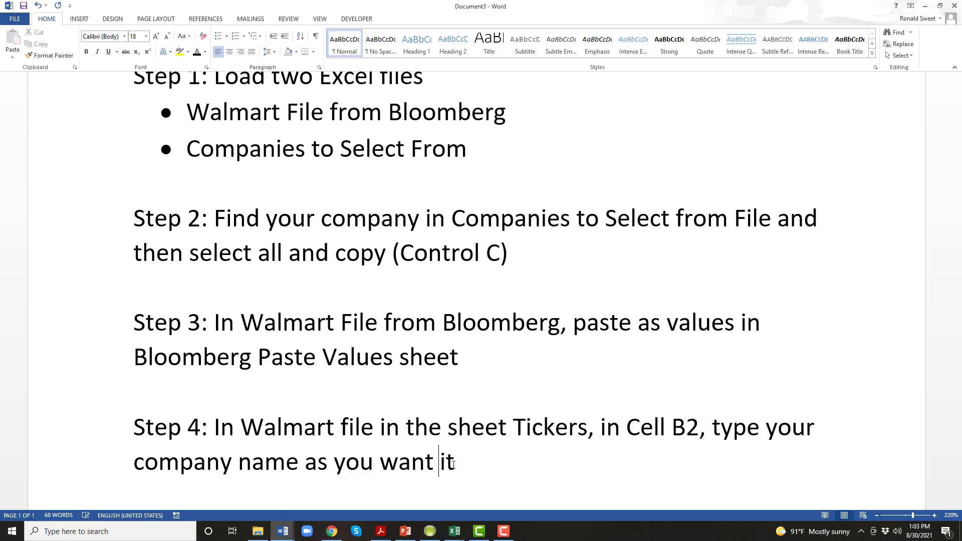
- Finish Step 4 with 'display in the graphs, being careful to not let the name get too long'
{"action": "type", "text": "displa"}
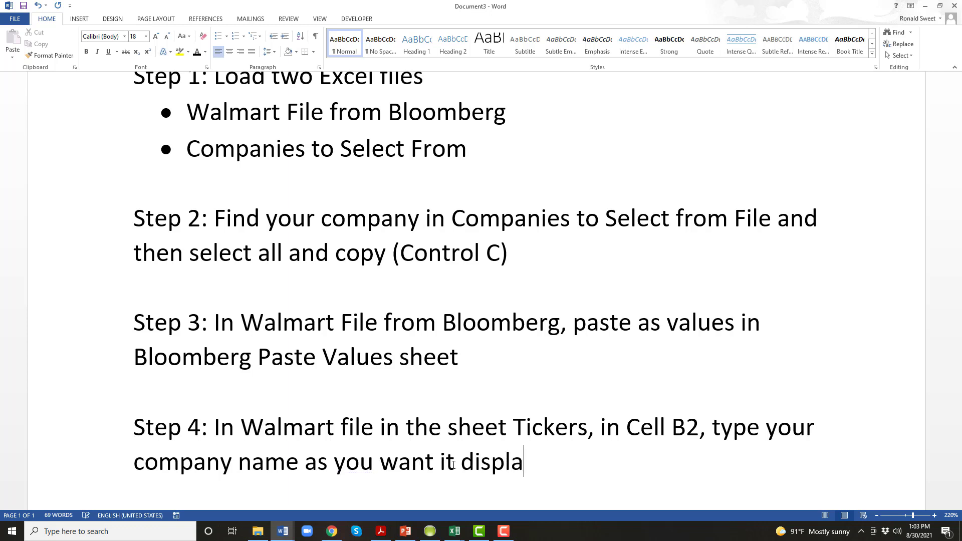
{"action": "type", "text": "y int hegraphs"}
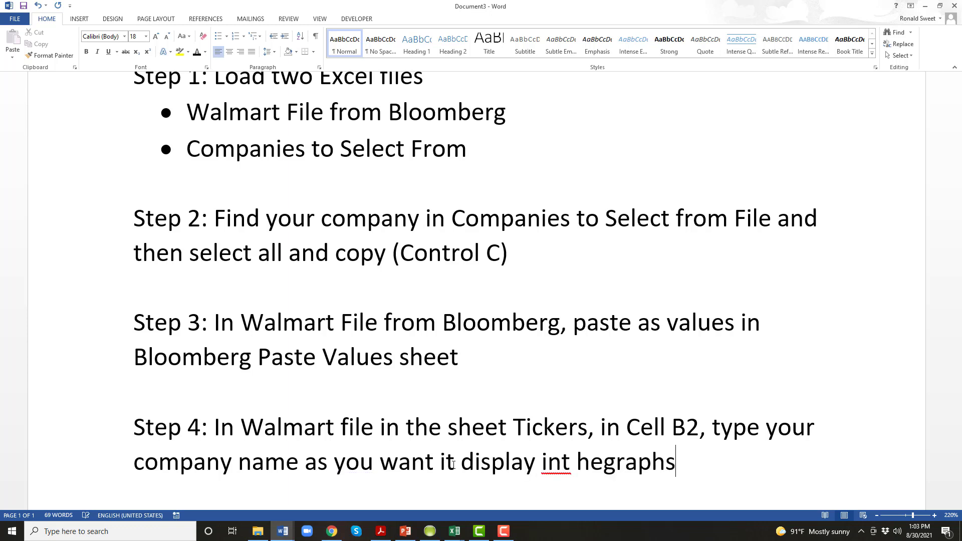
{"action": "key", "text": "Left"}
{"action": "key", "text": "Left"}
{"action": "key", "text": "ctrl+Left"}
{"action": "key", "text": "ctrl+Left"}
{"action": "key", "text": "Right"}
{"action": "key", "text": "Right"}
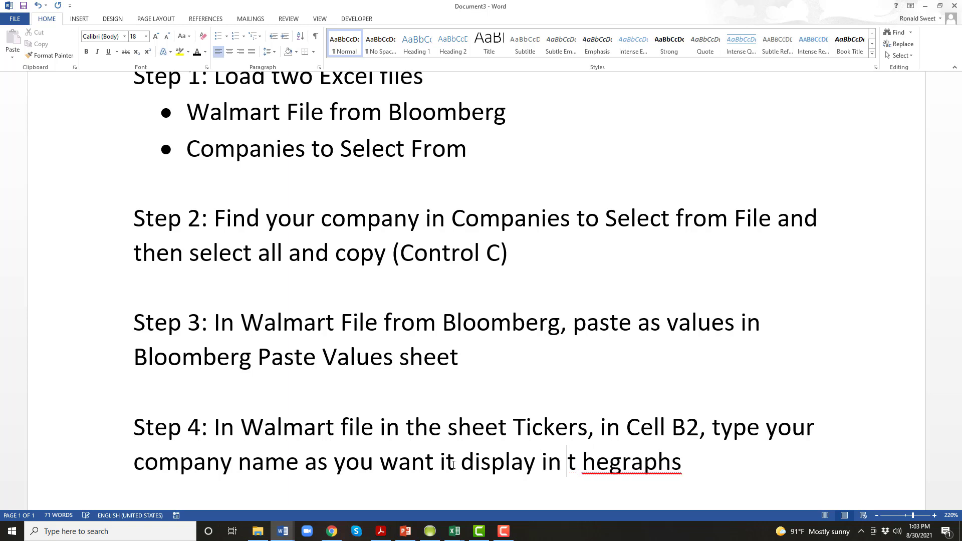
{"action": "key", "text": "Right"}
{"action": "key", "text": "Right"}
{"action": "key", "text": "Left"}
{"action": "key", "text": "Delete"}
{"action": "key", "text": "Right"}
{"action": "key", "text": "Right"}
{"action": "type", "text": "graphs, being careful"}
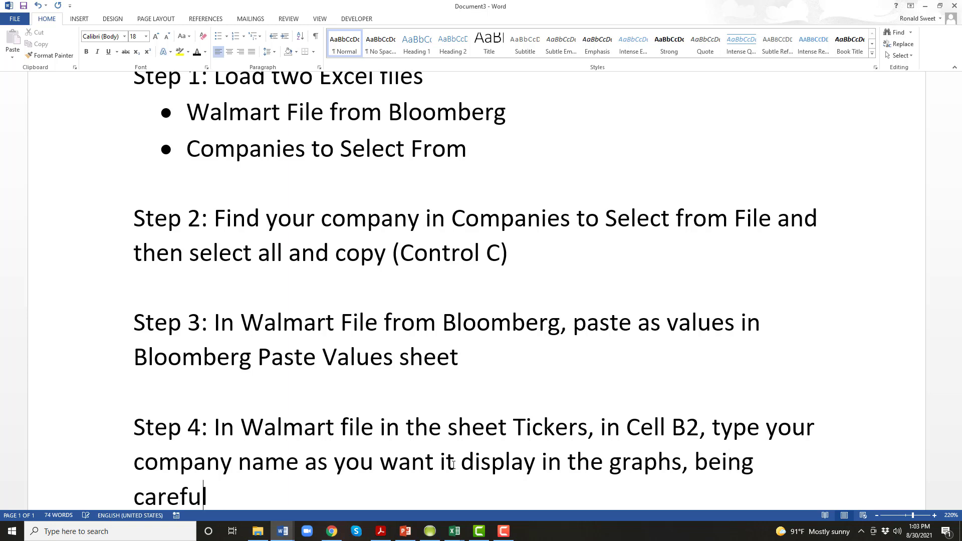
{"action": "type", "text": " to not let the name get too long"}
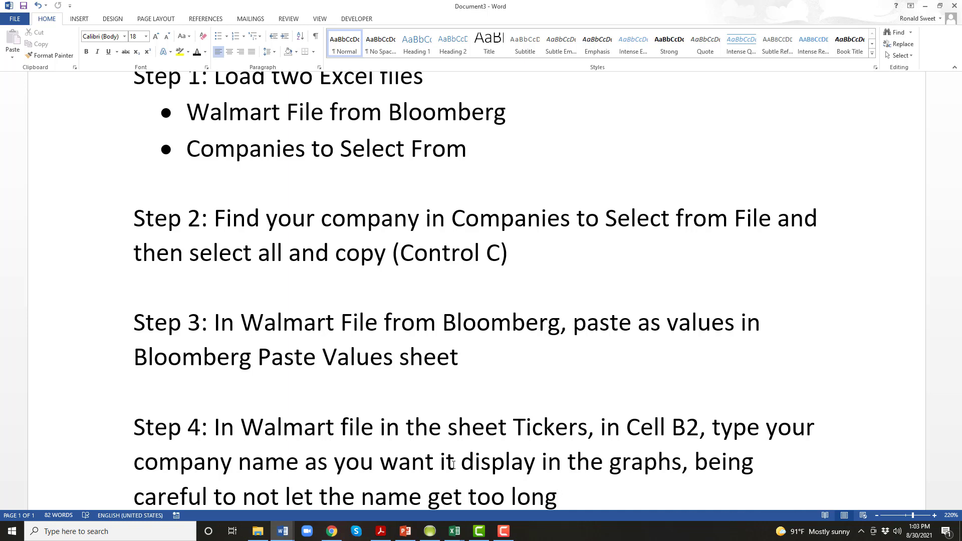
{"action": "key", "text": "Return"}
{"action": "key", "text": "Return"}
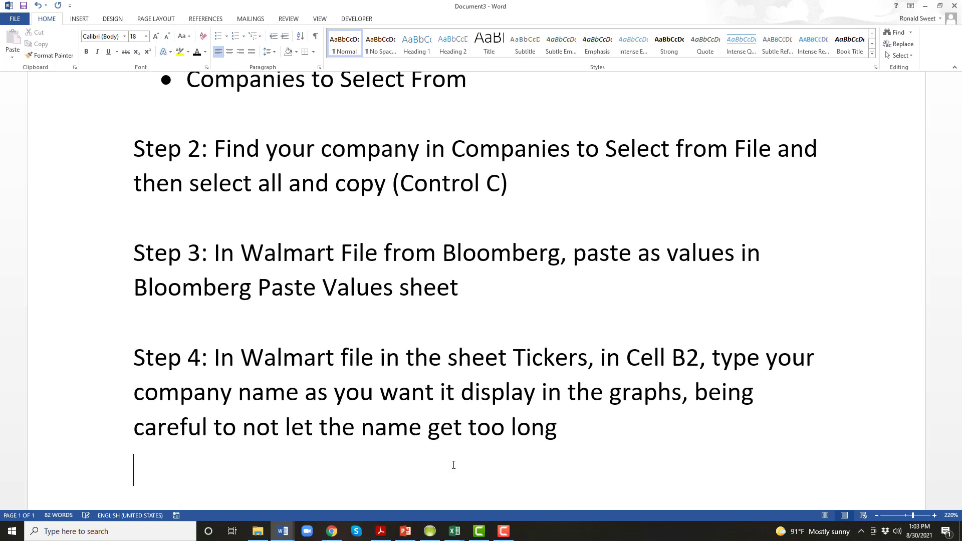
- Type 'Step 5: In Walmart, go to Print Page 1 and see if there are any unusual things'
{"action": "type", "text": "Step 5: In Walmar"}
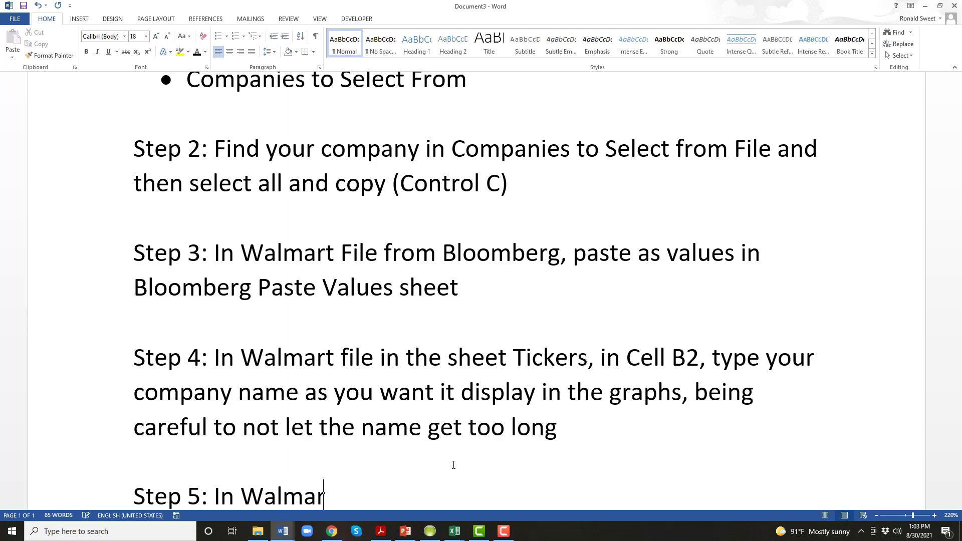
{"action": "type", "text": "t, go to Print Pag"}
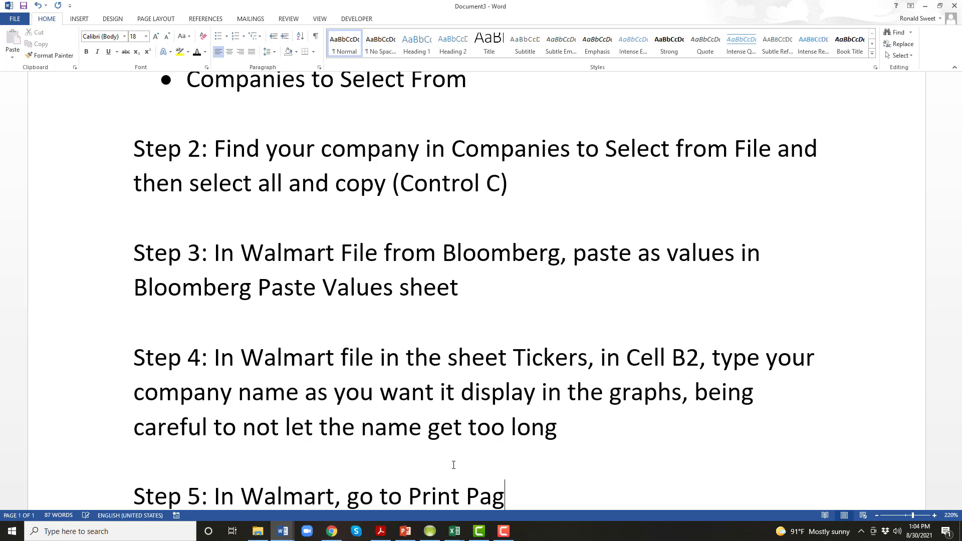
{"action": "type", "text": "e 1 and see"}
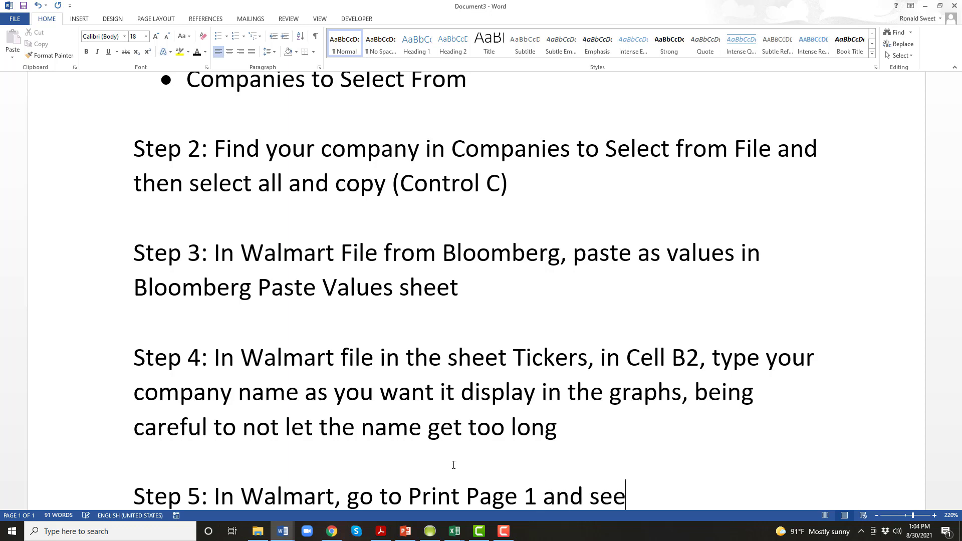
{"action": "type", "text": " if there are an"}
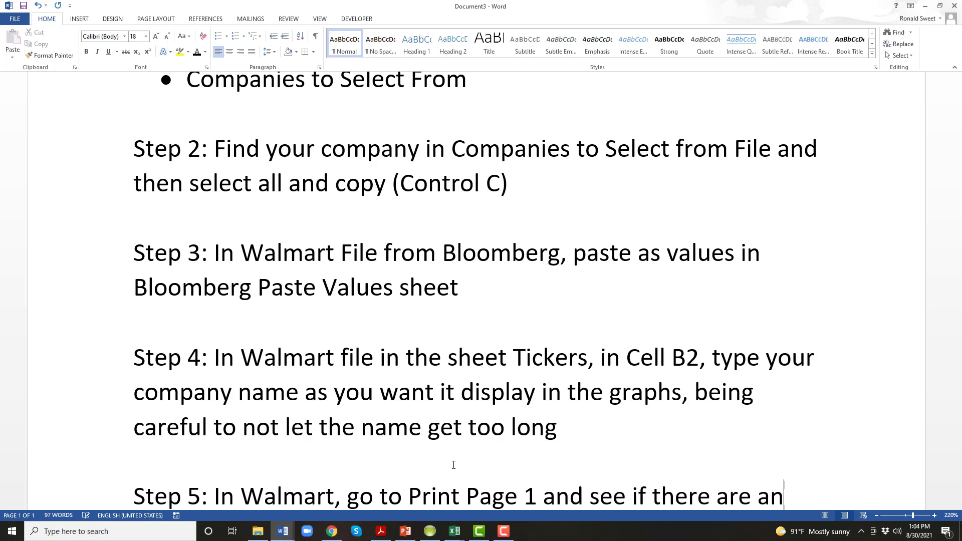
{"action": "type", "text": " unusual "}
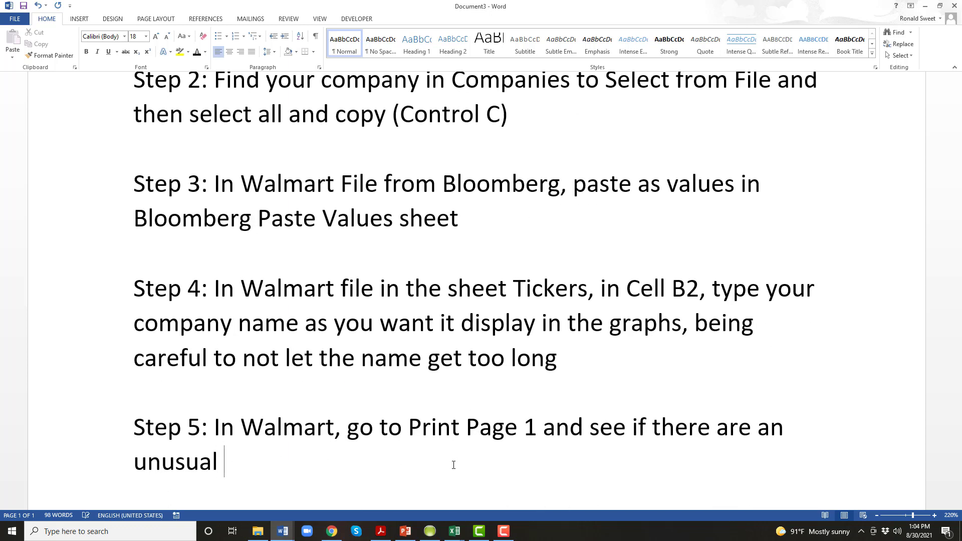
{"action": "type", "text": "things going, e"}
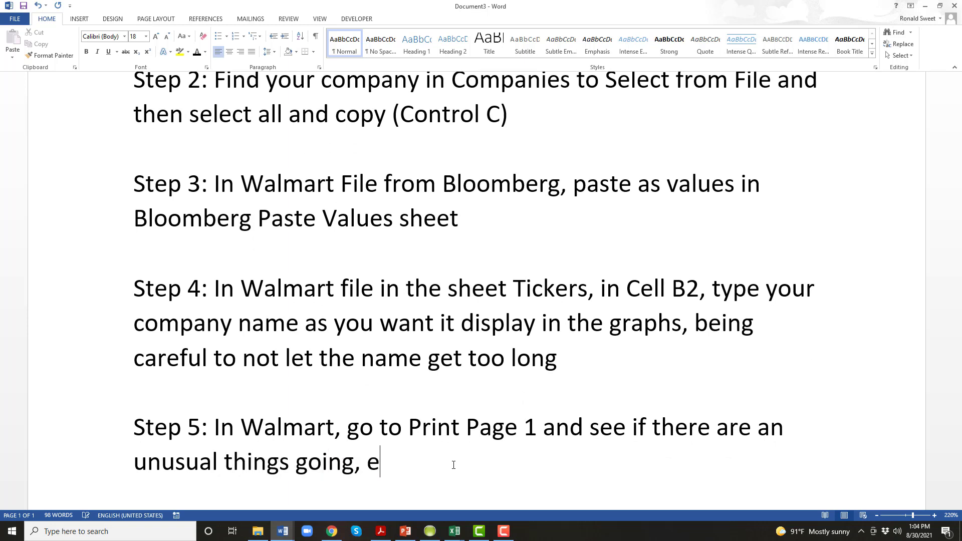
{"action": "type", "text": "specially in th"}
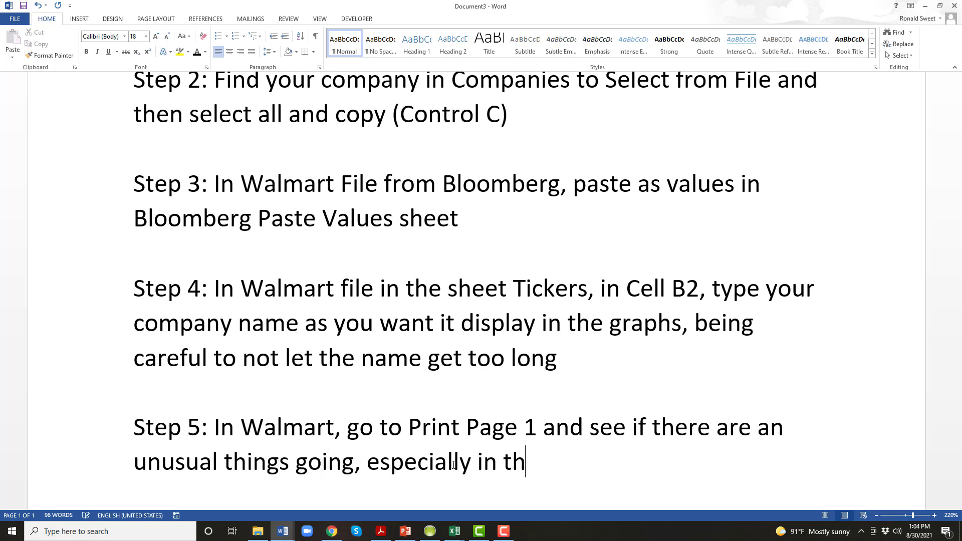
{"action": "type", "text": "e CAGR column"}
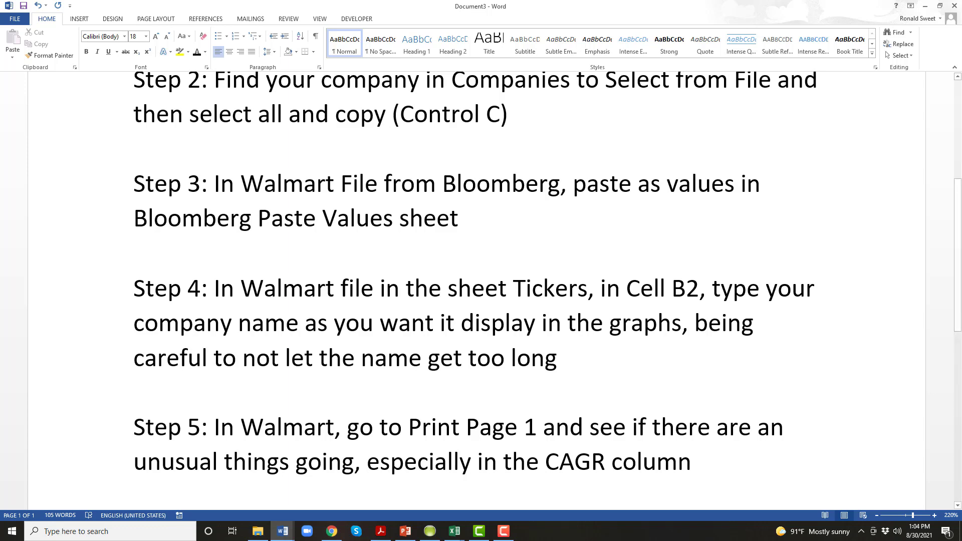
- Open Print Page 1 in the Walmart workbook and clear the stray 4.51% value beside the table
{"action": "left_click", "coordinate": [454, 531]}
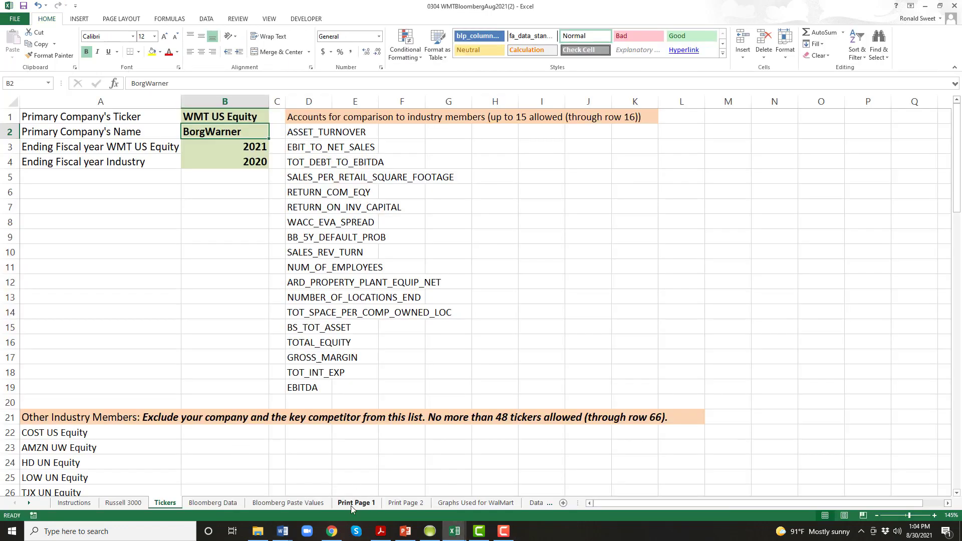
{"action": "left_click", "coordinate": [355, 503]}
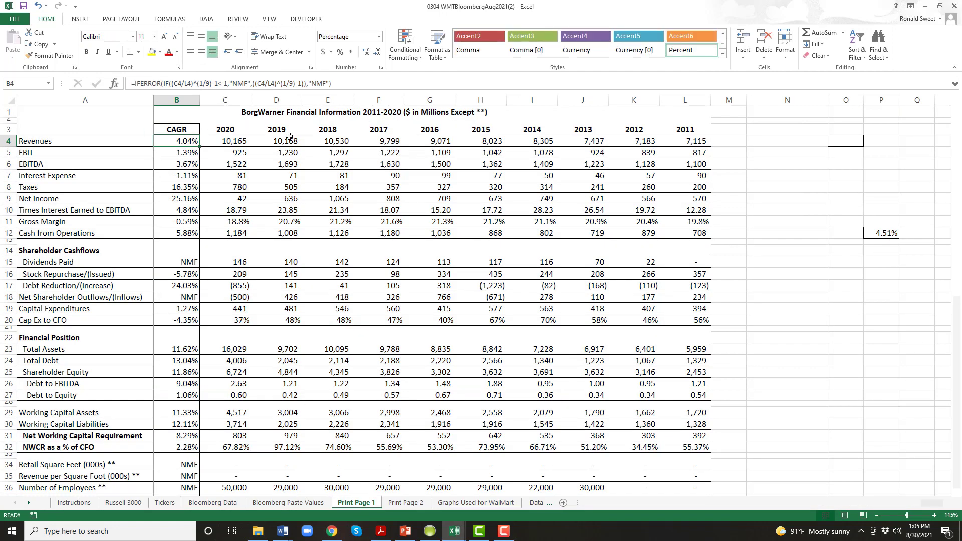
{"action": "key", "text": "ctrl+z"}
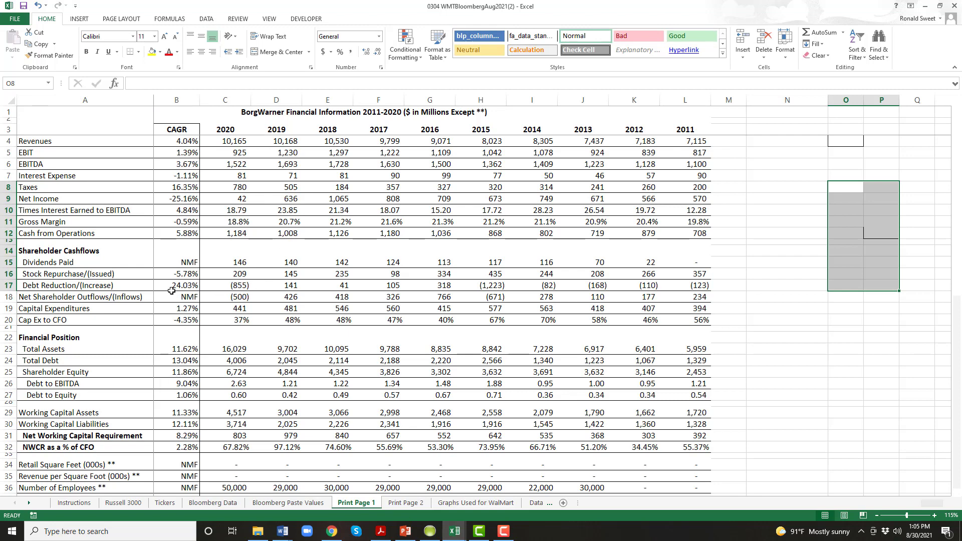
- Check the Dividends Paid, Number of Employees and Retail Square Feet CAGRs against their source values
{"action": "left_click", "coordinate": [176, 262]}
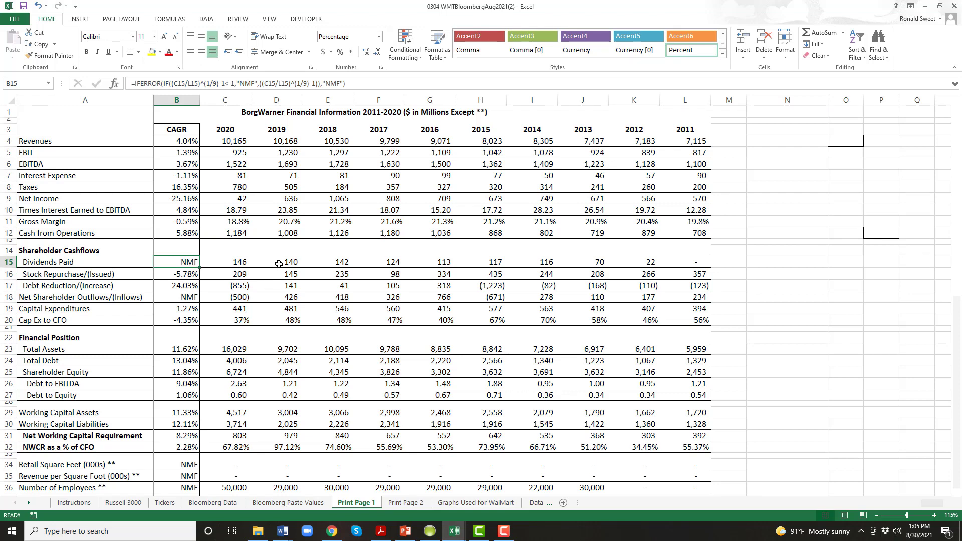
{"action": "left_click", "coordinate": [685, 265]}
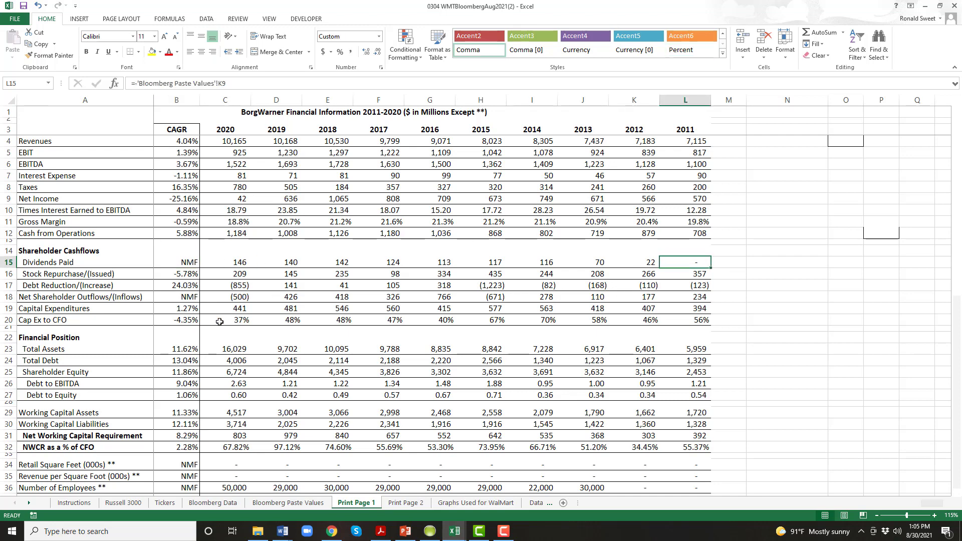
{"action": "scroll", "coordinate": [198, 325], "scroll_direction": "down", "scroll_amount": 3}
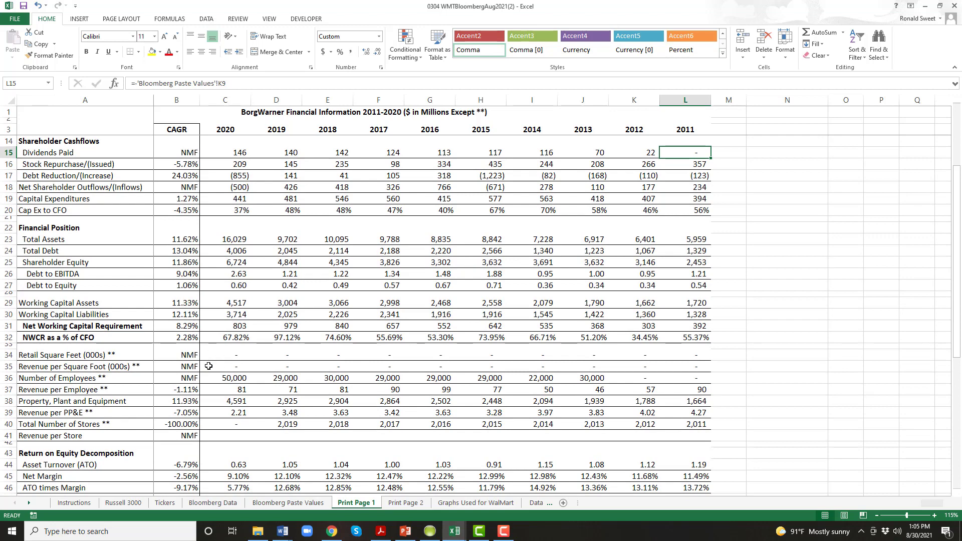
{"action": "left_click", "coordinate": [177, 378]}
{"action": "left_click", "coordinate": [693, 380]}
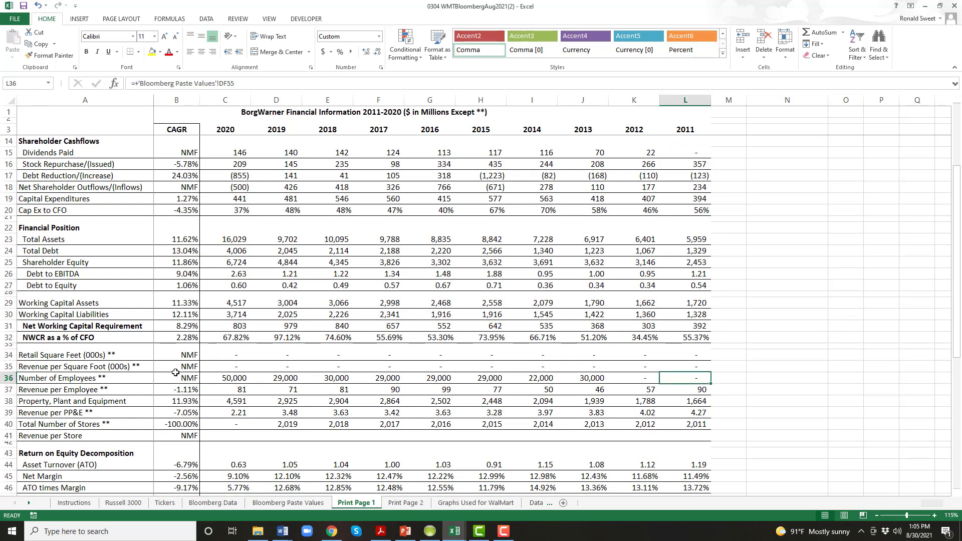
{"action": "left_click", "coordinate": [697, 355]}
{"action": "left_click", "coordinate": [237, 359]}
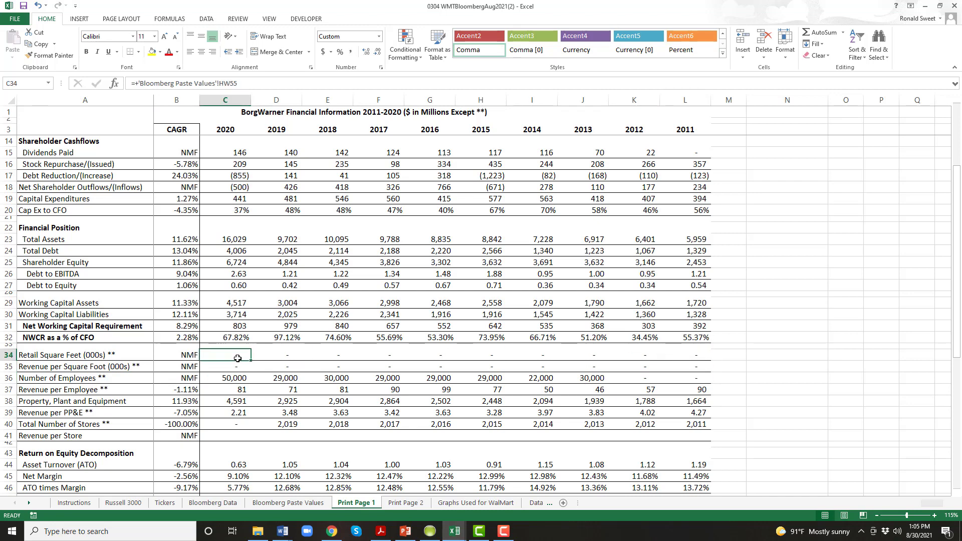
{"action": "left_click", "coordinate": [691, 354]}
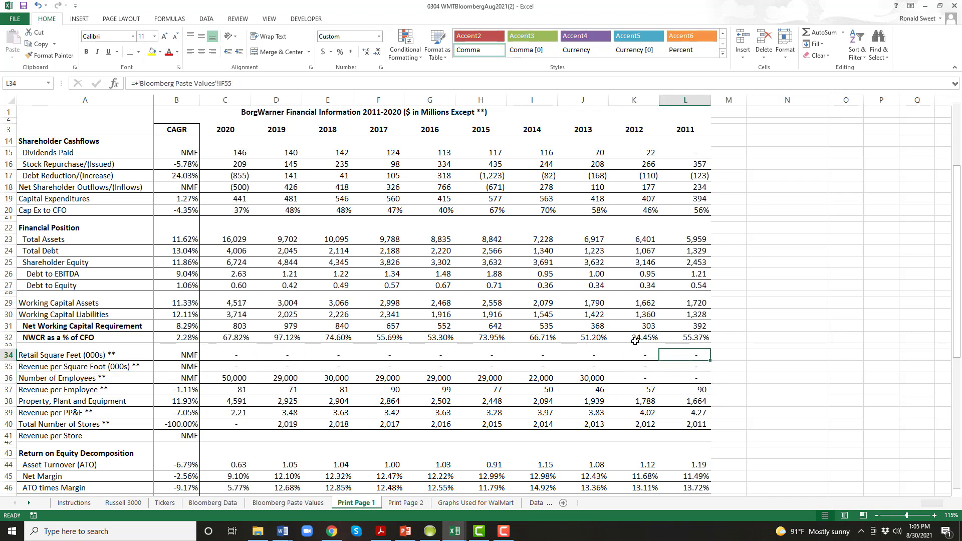
{"action": "left_click", "coordinate": [222, 353]}
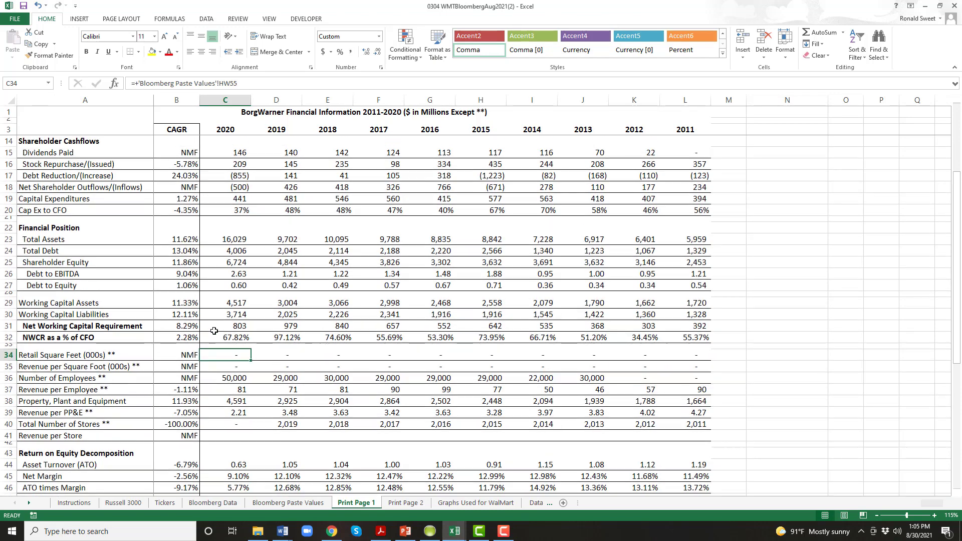
{"action": "scroll", "coordinate": [213, 327], "scroll_direction": "up", "scroll_amount": 3}
{"action": "left_click", "coordinate": [185, 262]}
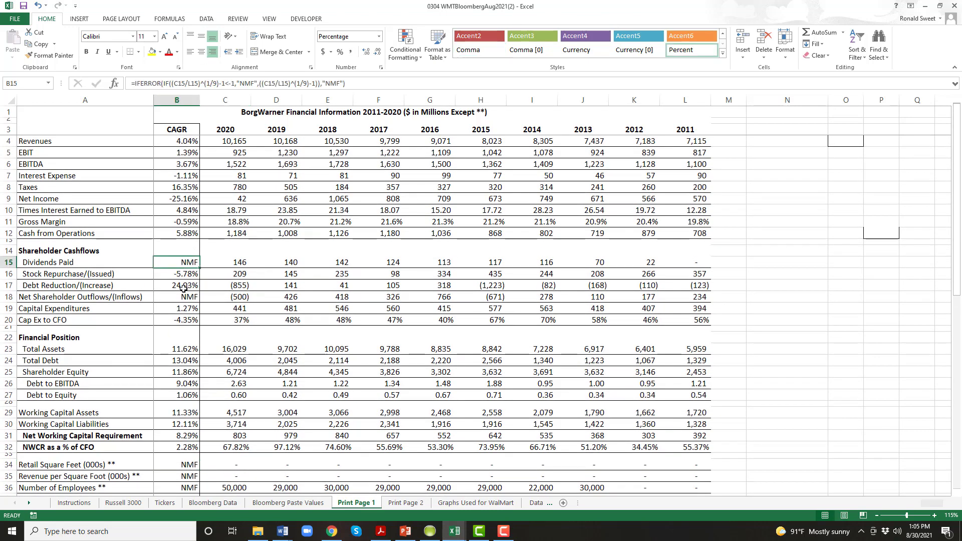
- Review the CAGR column and inspect the -25.16% Net Income CAGR against its yearly figures
{"action": "left_click_drag", "start_coordinate": [175, 141], "coordinate": [178, 305]}
{"action": "scroll", "coordinate": [178, 305], "scroll_direction": "down", "scroll_amount": 7}
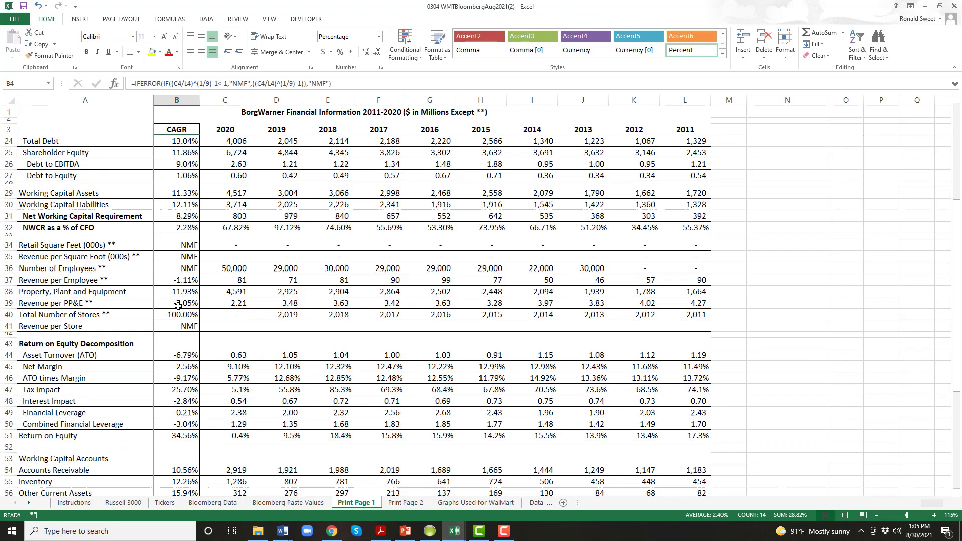
{"action": "scroll", "coordinate": [179, 282], "scroll_direction": "down", "scroll_amount": 10}
{"action": "scroll", "coordinate": [179, 281], "scroll_direction": "up", "scroll_amount": 3}
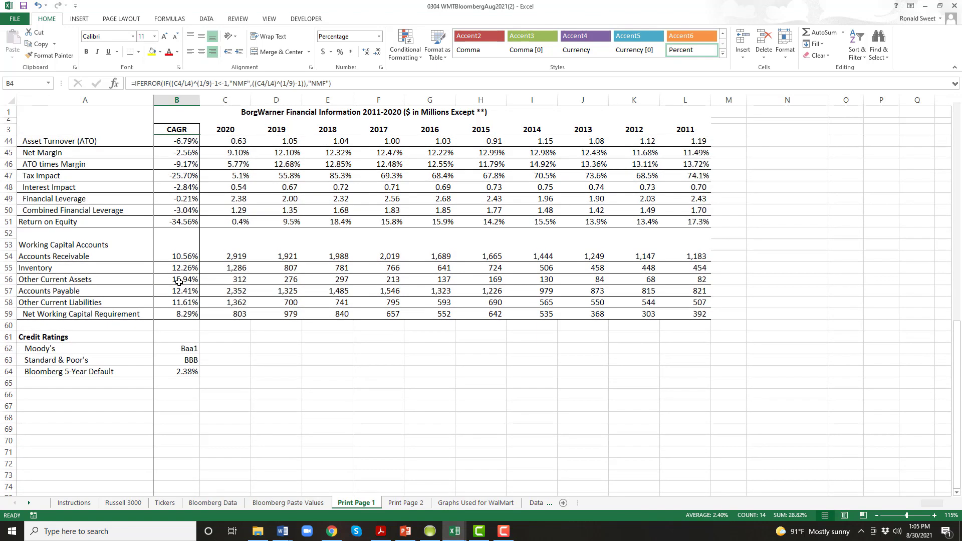
{"action": "scroll", "coordinate": [178, 281], "scroll_direction": "up", "scroll_amount": 13}
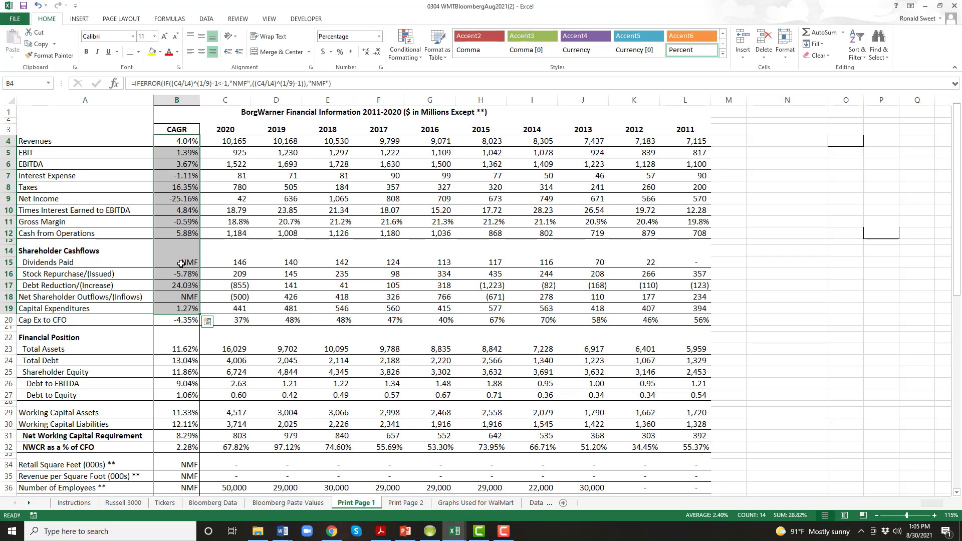
{"action": "left_click", "coordinate": [181, 196]}
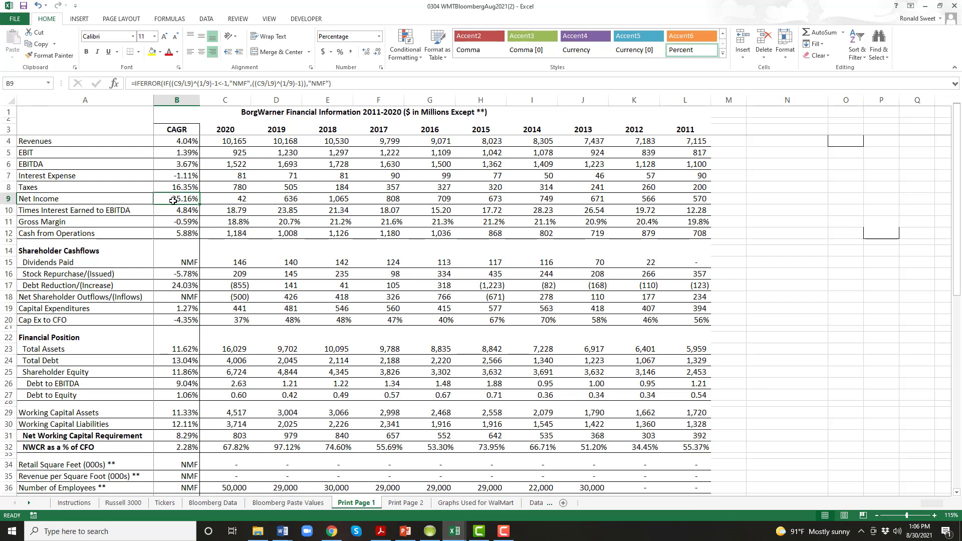
{"action": "key", "text": "Right"}
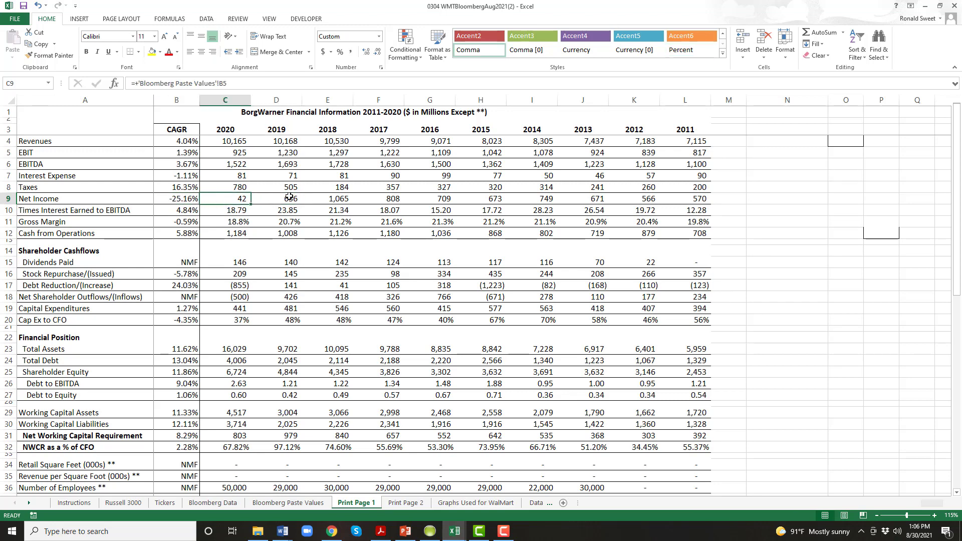
{"action": "key", "text": "Right"}
{"action": "key", "text": "Left"}
{"action": "key", "text": "Right"}
{"action": "key", "text": "Right"}
{"action": "left_click", "coordinate": [231, 203]}
- Write Step 6: check the Print Page 2 graphs look reasonable; a few dramatic spikes is OK
{"action": "left_click", "coordinate": [282, 531]}
{"action": "type", "text": "Set"}
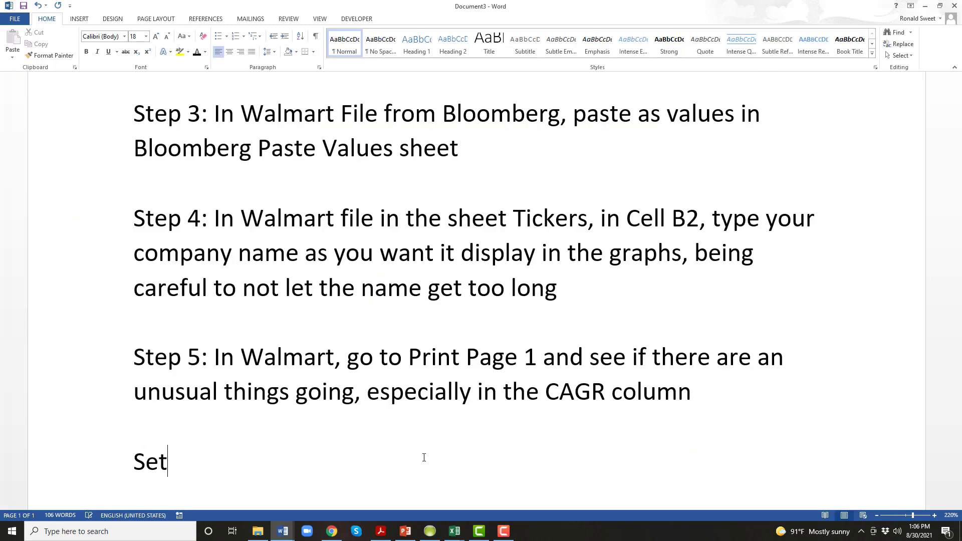
{"action": "key", "text": "BackSpace"}
{"action": "key", "text": "BackSpace"}
{"action": "type", "text": "tep 6: in W"}
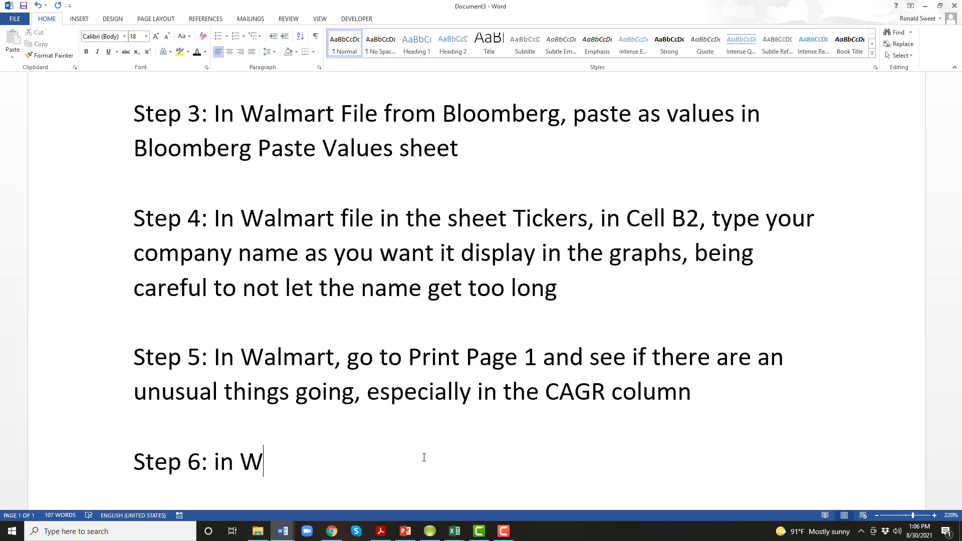
{"action": "type", "text": "almart file, "}
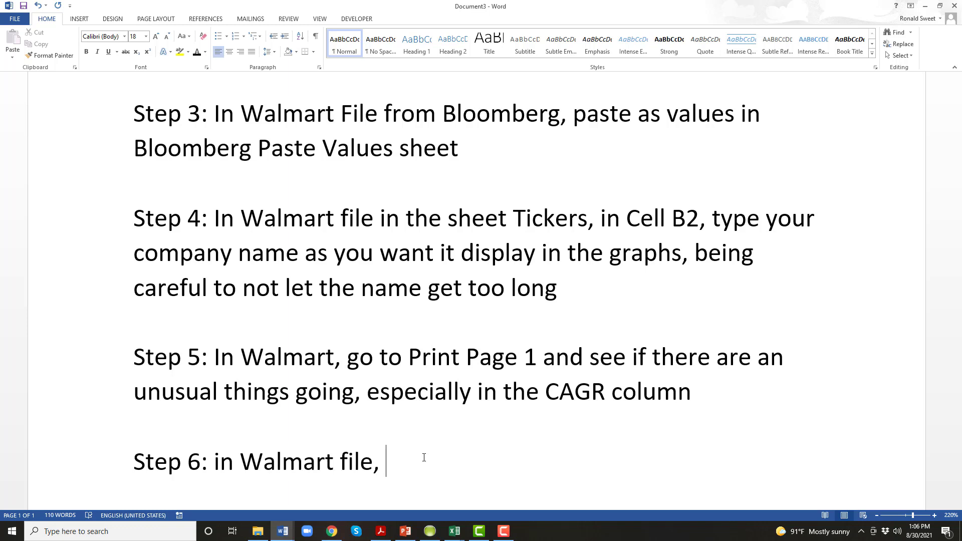
{"action": "type", "text": "go to print"}
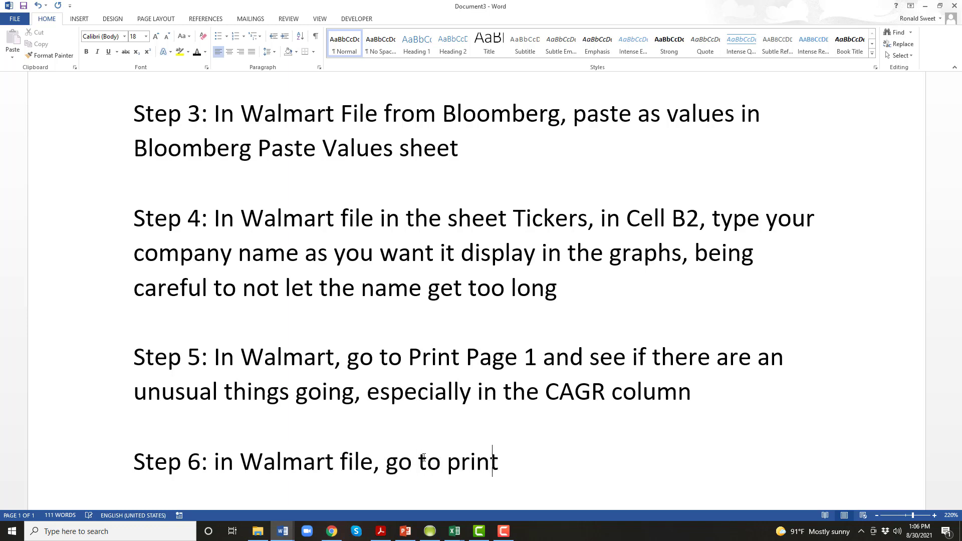
{"action": "key", "text": "BackSpace"}
{"action": "key", "text": "BackSpace"}
{"action": "key", "text": "BackSpace"}
{"action": "key", "text": "BackSpace"}
{"action": "key", "text": "BackSpace"}
{"action": "type", "text": "Print Page "}
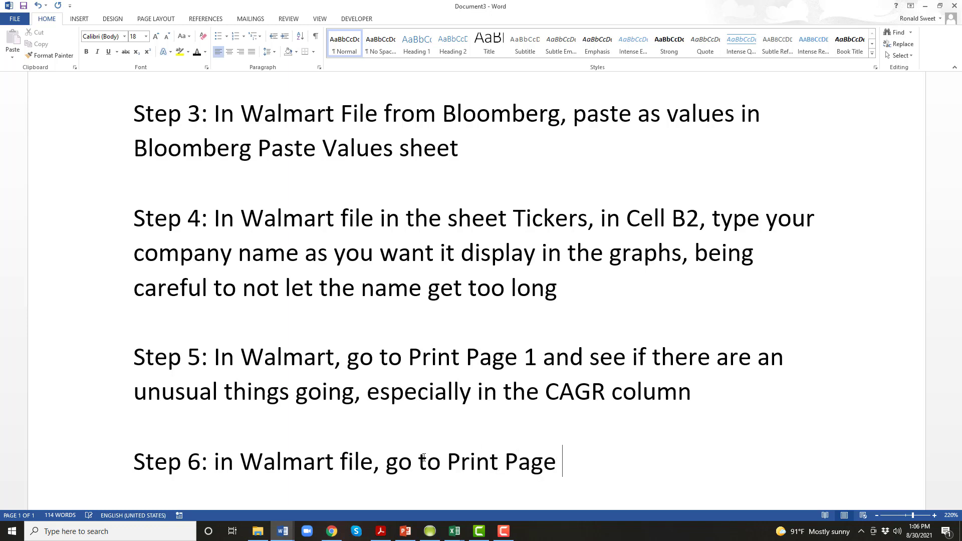
{"action": "type", "text": "2 and see if the"}
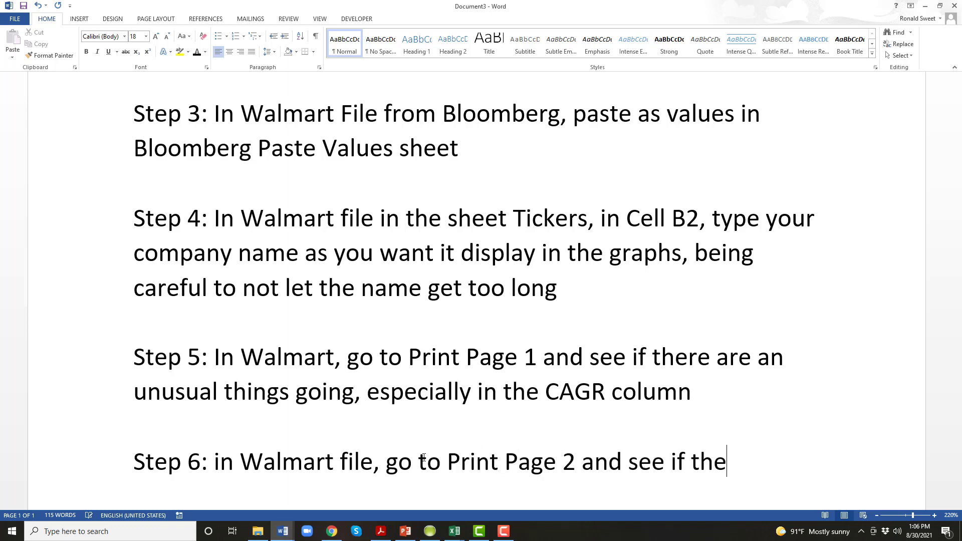
{"action": "type", "text": " graphs "}
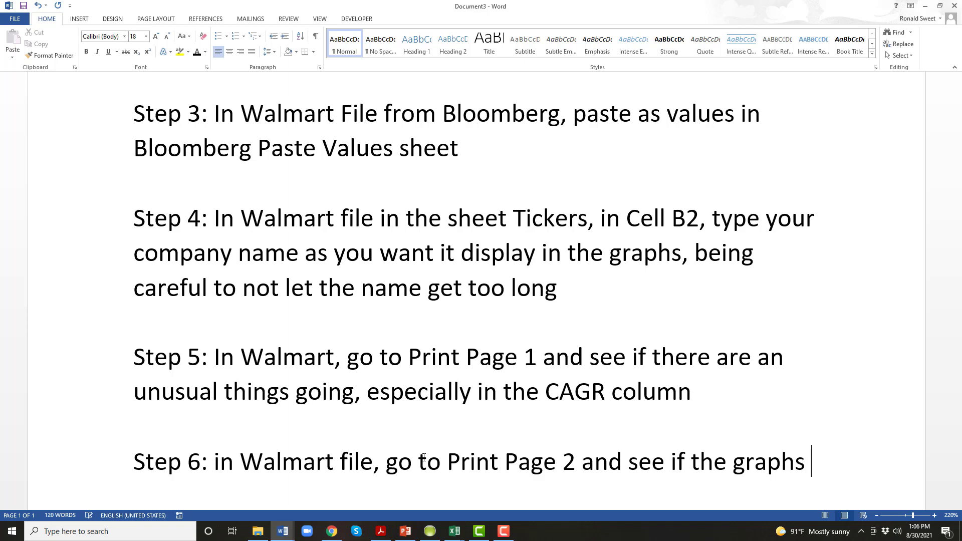
{"action": "type", "text": "look reasonable"}
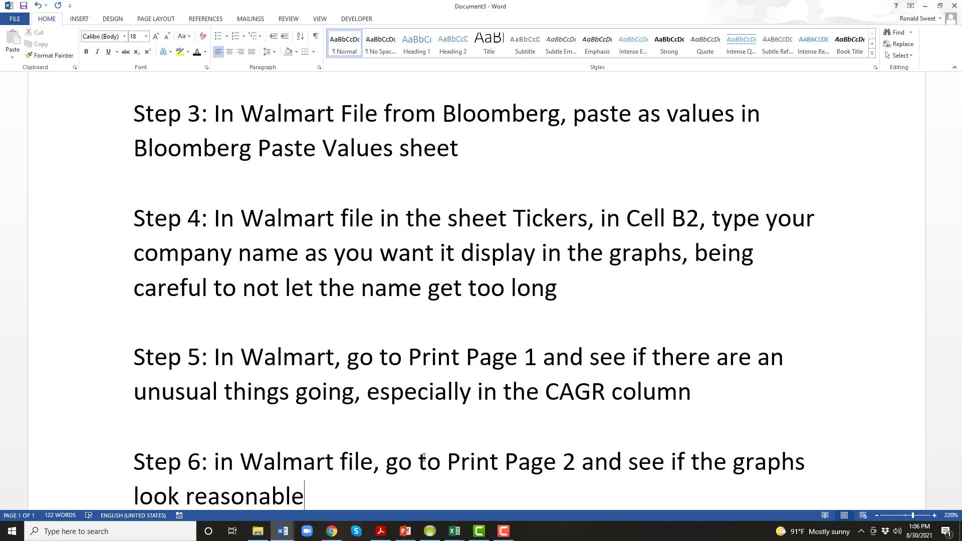
{"action": "type", "text": ". A few "}
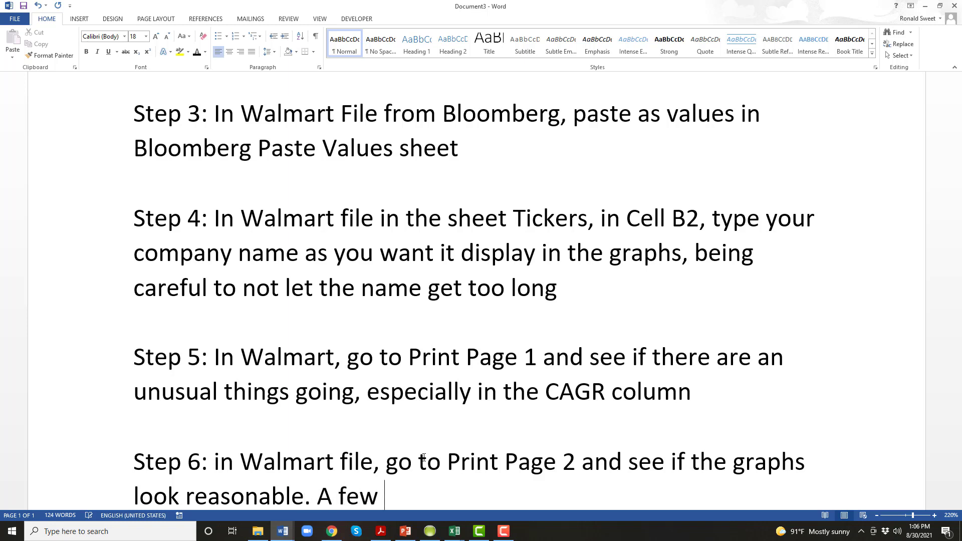
{"action": "type", "text": "dramatic s"}
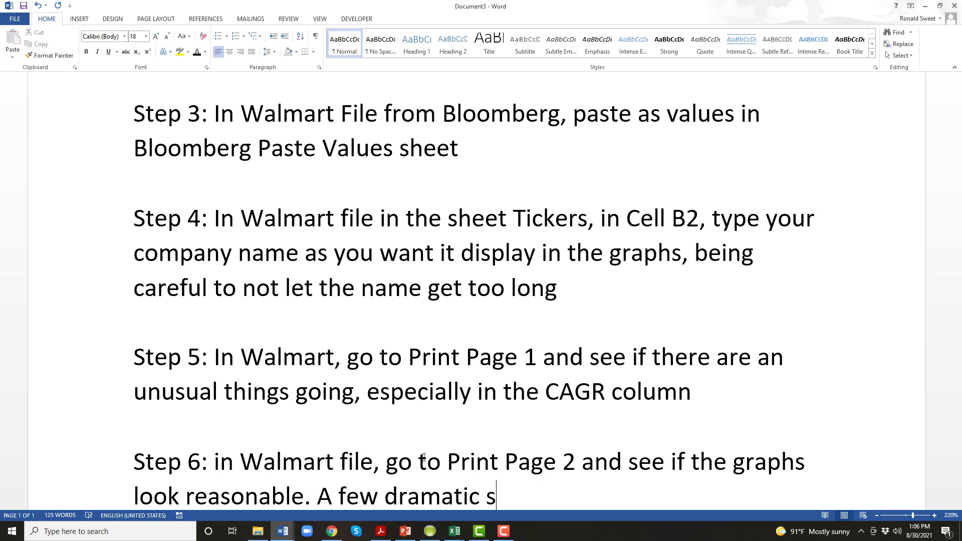
{"action": "type", "text": "pikes is OPK"}
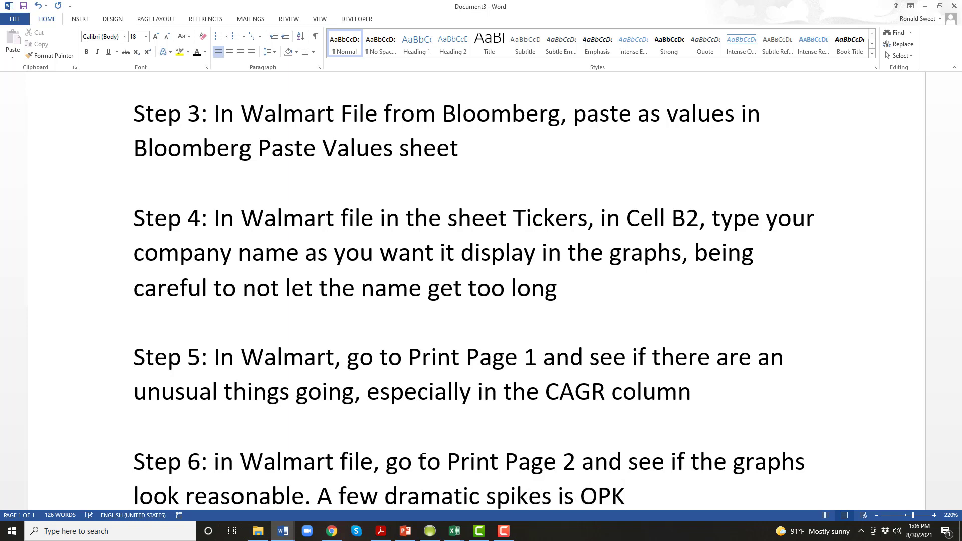
{"action": "key", "text": "BackSpace"}
{"action": "key", "text": "BackSpace"}
{"action": "key", "text": "BackSpace"}
{"action": "type", "text": "OK."}
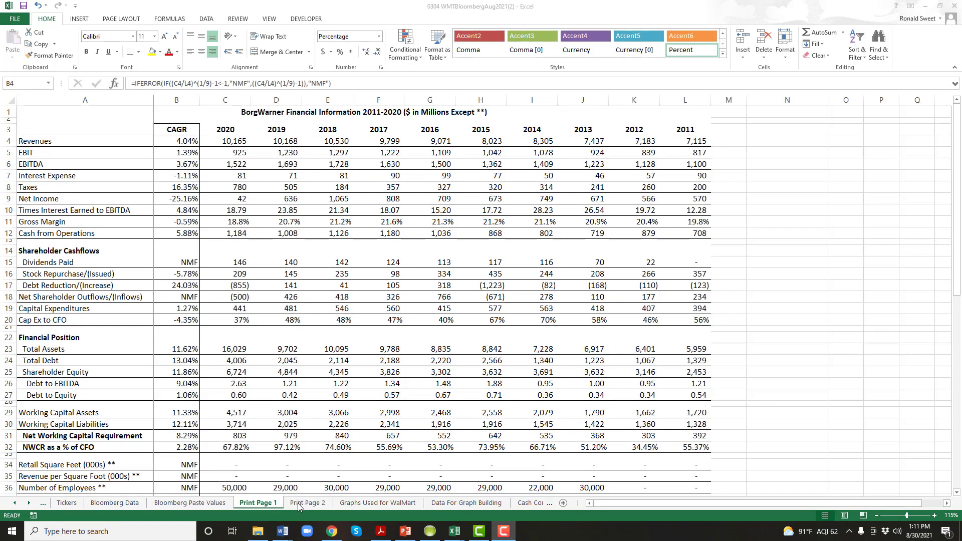
- Open Print Page 2 and scroll down through BorgWarner's 2011–2020 charts
{"action": "left_click", "coordinate": [299, 503]}
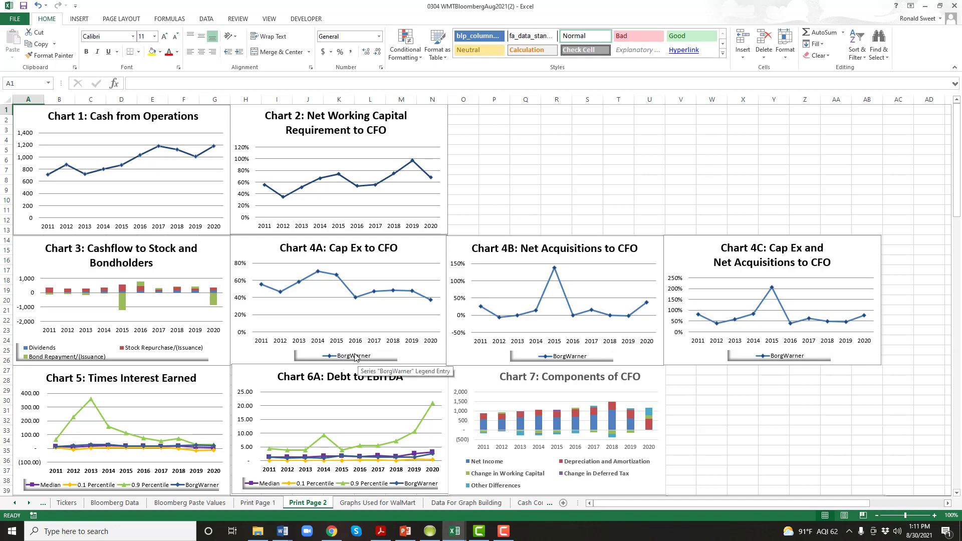
{"action": "scroll", "coordinate": [349, 357], "scroll_direction": "down", "scroll_amount": 3}
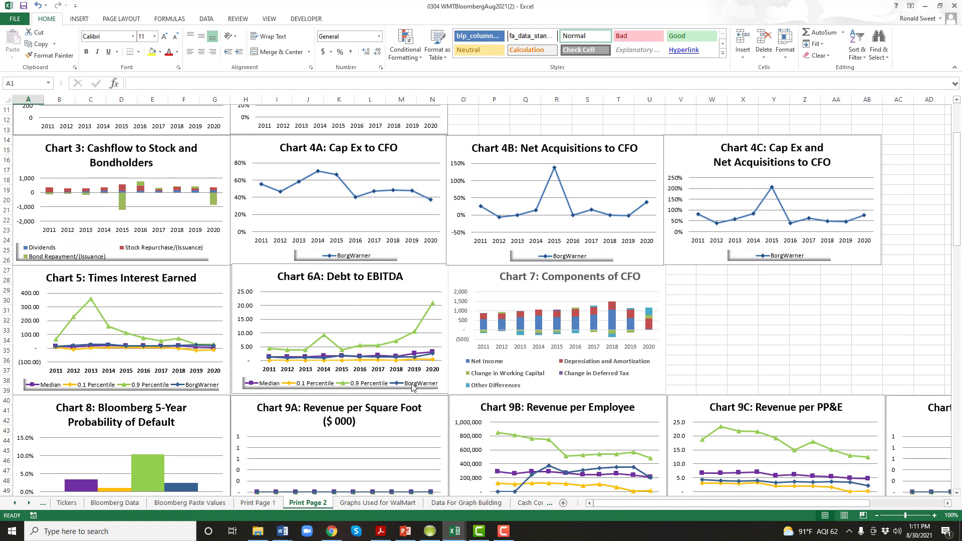
- On the Tickers sheet, lengthen the company name in B2 by repeating BorgWarner
{"action": "left_click", "coordinate": [67, 502]}
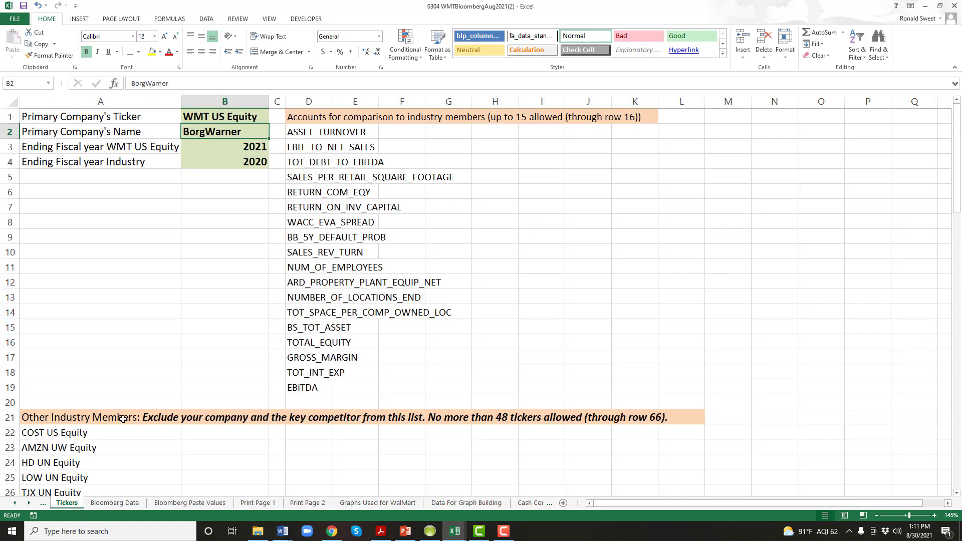
{"action": "key", "text": "F2"}
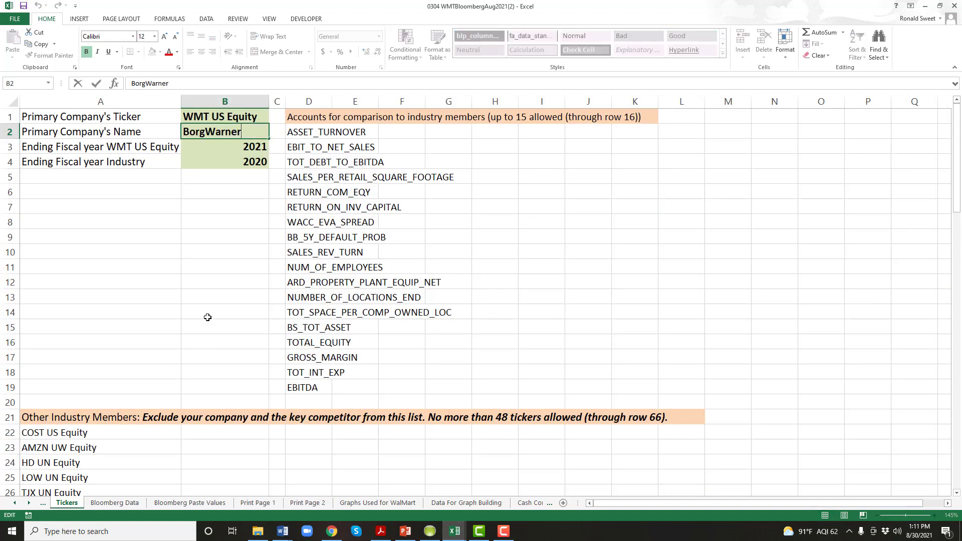
{"action": "key", "text": "shift+Home"}
{"action": "key", "text": "ctrl+c"}
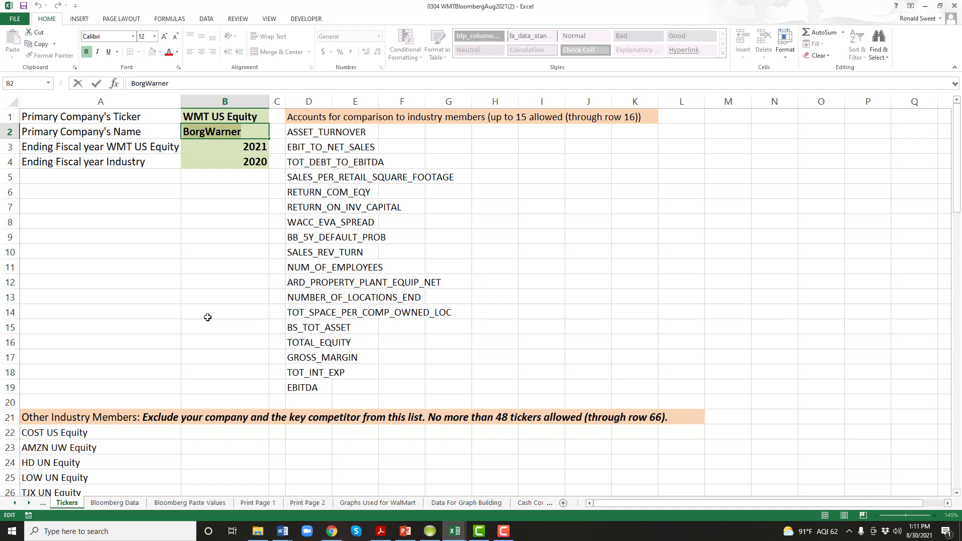
{"action": "key", "text": "BackSpace"}
{"action": "key", "text": "ctrl+z"}
{"action": "key", "text": "ctrl+v"}
{"action": "key", "text": "ctrl+v"}
{"action": "key", "text": "Return"}
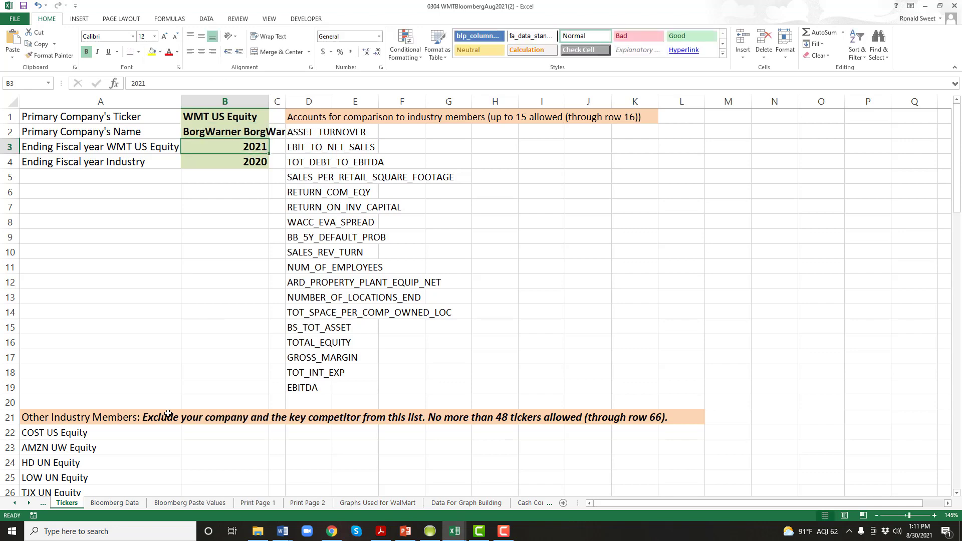
- Check the chart legends on Print Page 2, then undo to restore BorgWarner in B2
{"action": "left_click", "coordinate": [299, 503]}
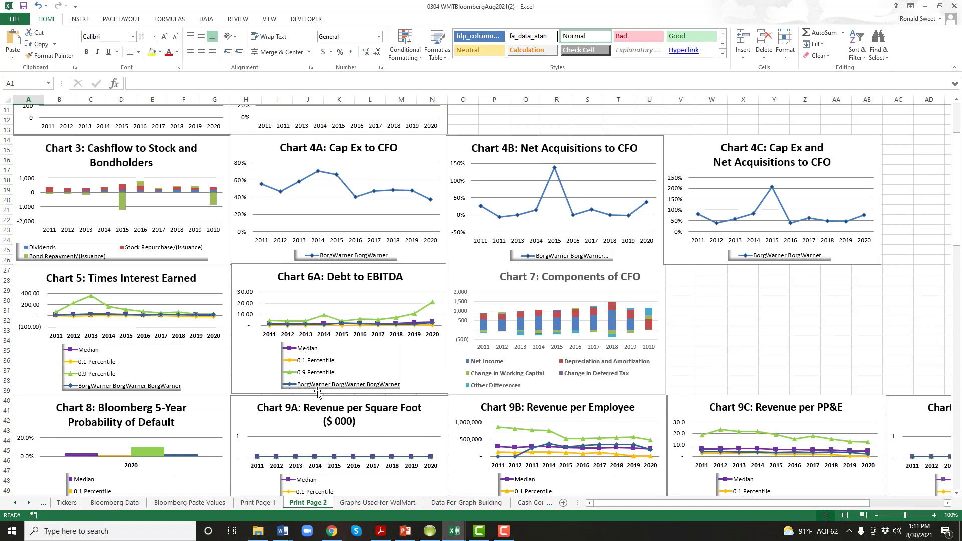
{"action": "left_click", "coordinate": [67, 503]}
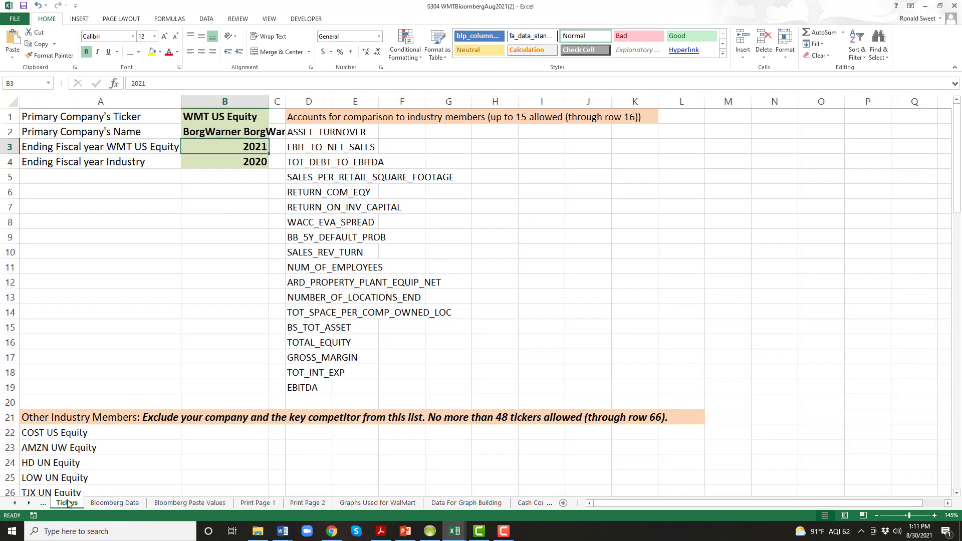
{"action": "key", "text": "ctrl+z"}
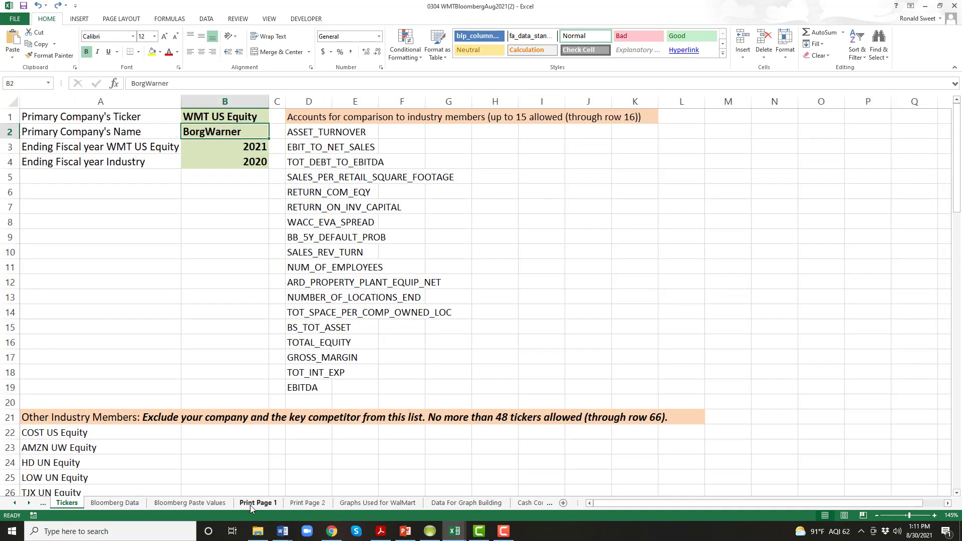
- Scroll through Print Page 2 reviewing BorgWarner Charts 1 through 18 with the single-name legend
{"action": "left_click", "coordinate": [305, 502]}
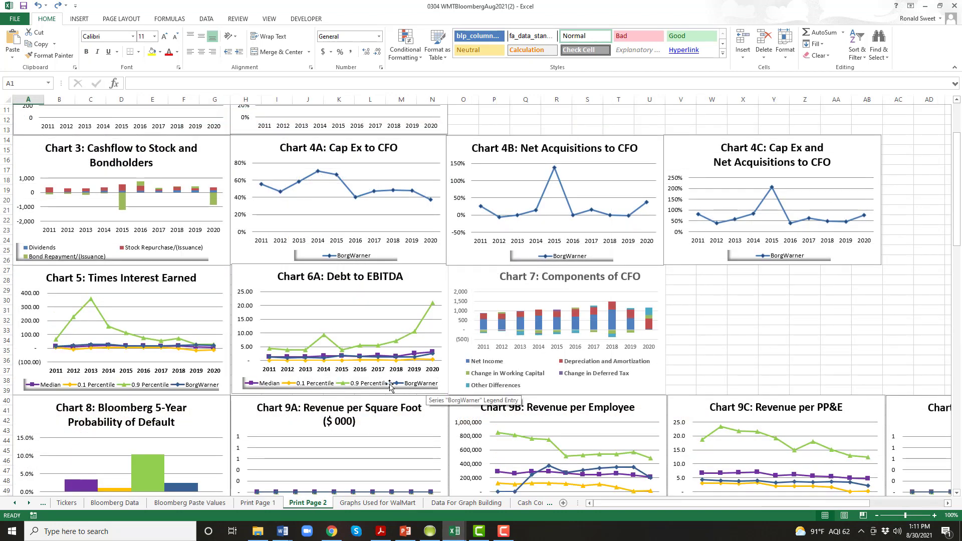
{"action": "scroll", "coordinate": [121, 185], "scroll_direction": "up", "scroll_amount": 4}
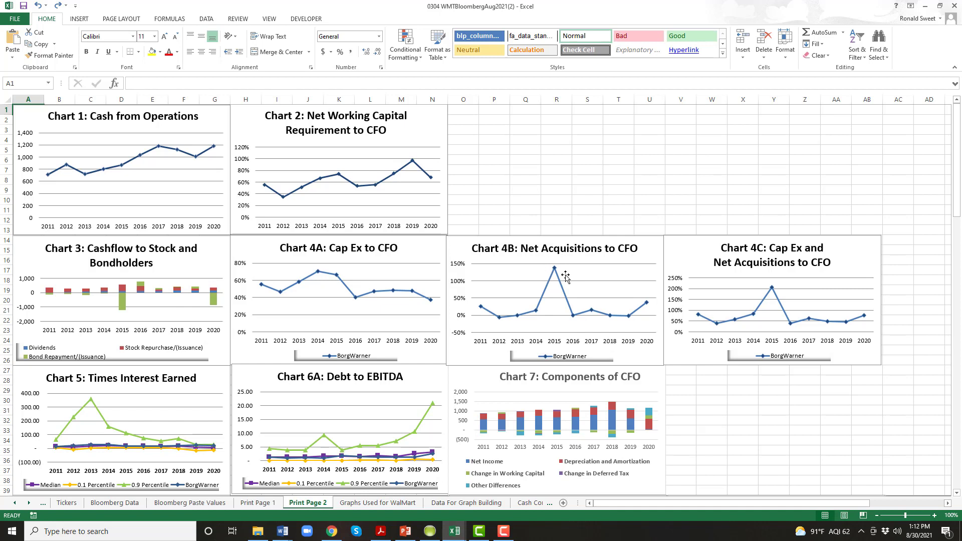
{"action": "mouse_move", "coordinate": [550, 288]}
{"action": "mouse_move", "coordinate": [427, 405]}
{"action": "scroll", "coordinate": [427, 405], "scroll_direction": "down", "scroll_amount": 3}
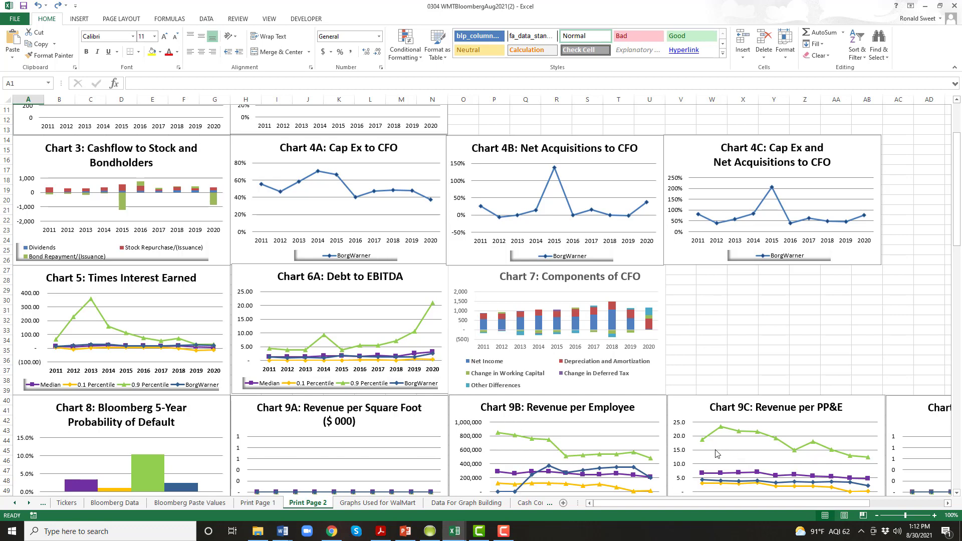
{"action": "scroll", "coordinate": [716, 455], "scroll_direction": "down", "scroll_amount": 7}
{"action": "left_click_drag", "start_coordinate": [803, 504], "coordinate": [911, 502]}
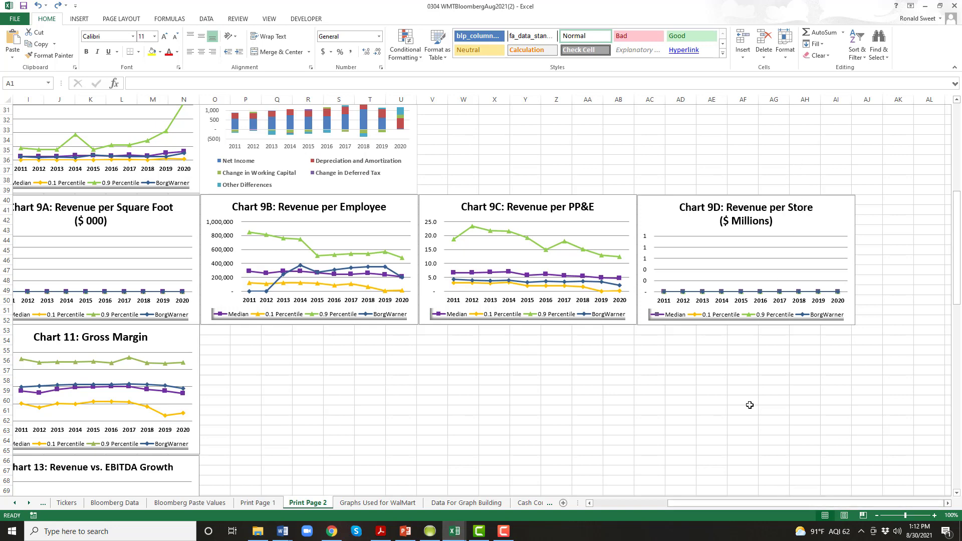
{"action": "left_click_drag", "start_coordinate": [702, 503], "coordinate": [431, 461]}
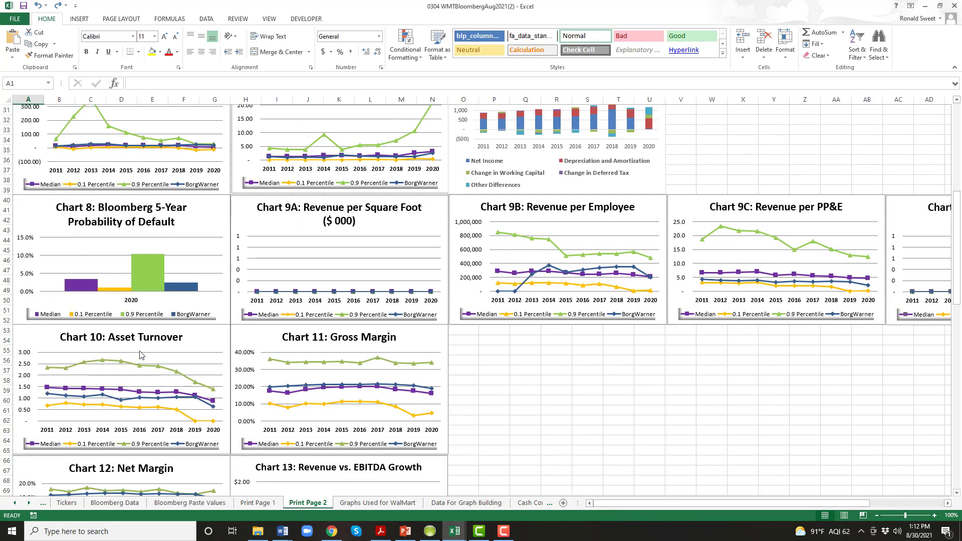
{"action": "scroll", "coordinate": [140, 355], "scroll_direction": "down", "scroll_amount": 3}
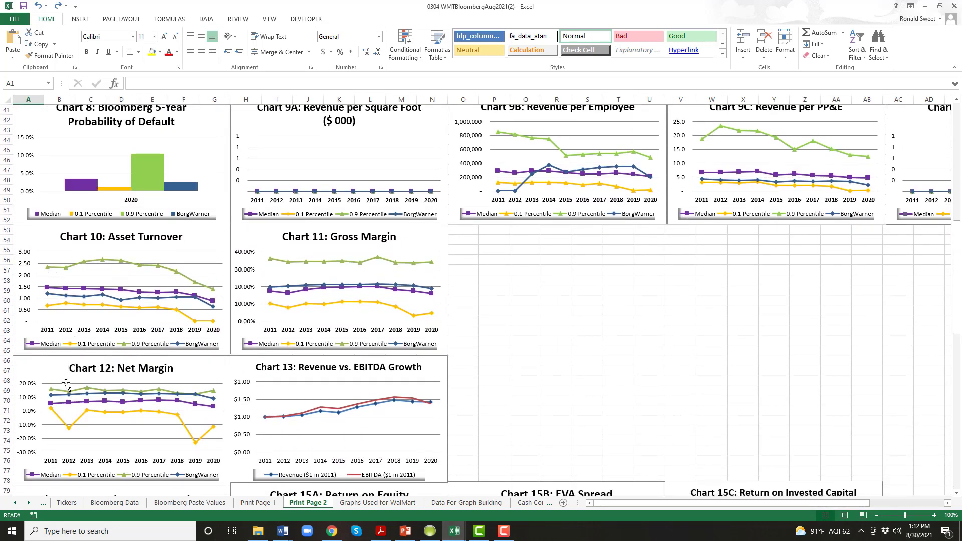
{"action": "scroll", "coordinate": [110, 487], "scroll_direction": "down", "scroll_amount": 10}
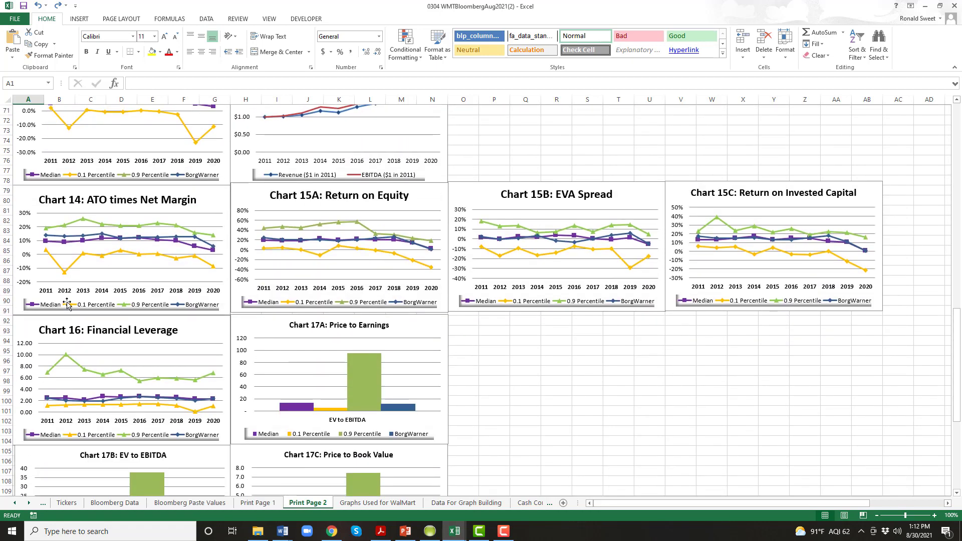
{"action": "scroll", "coordinate": [69, 323], "scroll_direction": "up", "scroll_amount": 3}
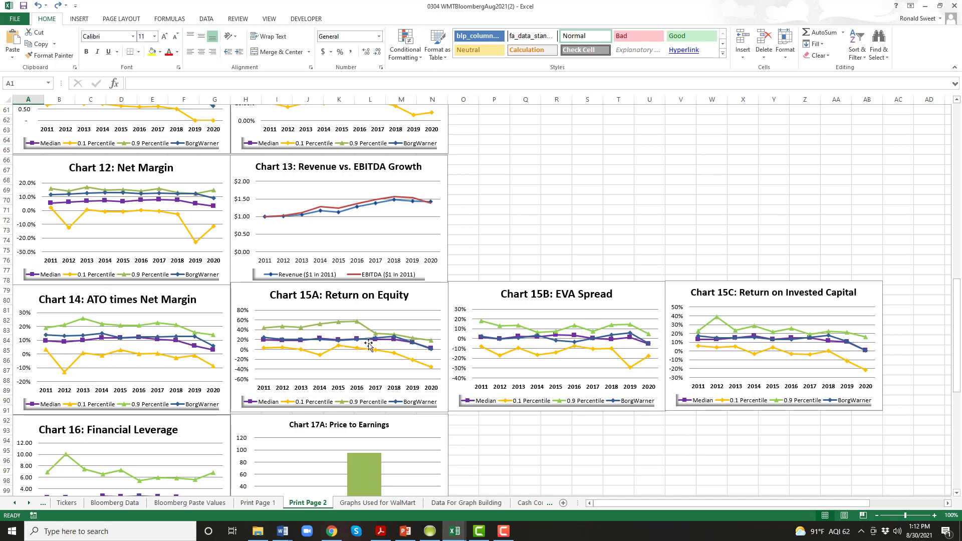
{"action": "scroll", "coordinate": [369, 345], "scroll_direction": "down", "scroll_amount": 10}
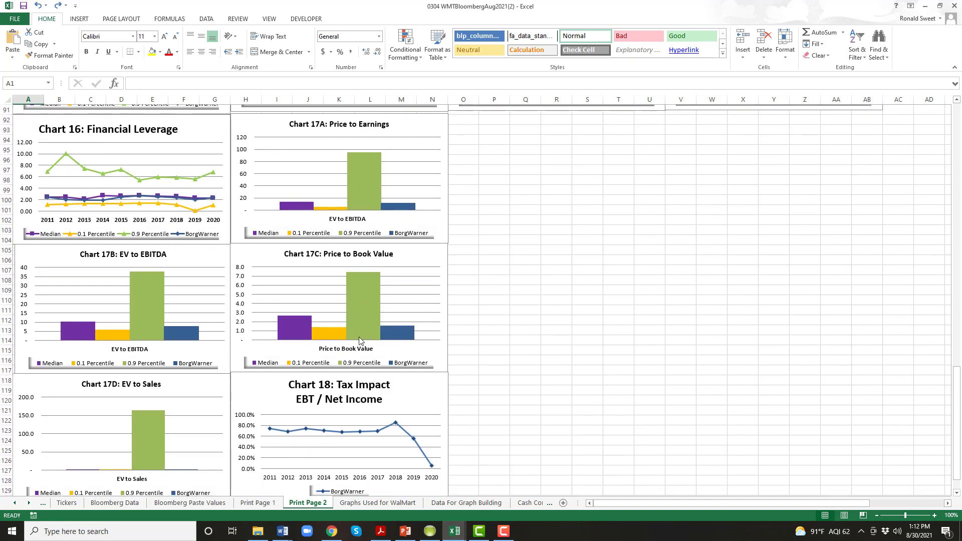
{"action": "scroll", "coordinate": [358, 336], "scroll_direction": "down", "scroll_amount": 3}
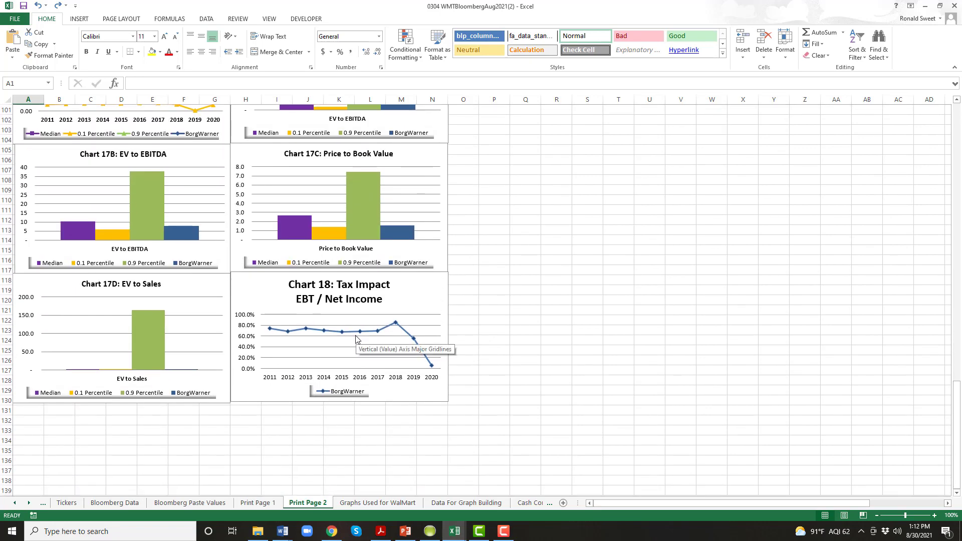
{"action": "scroll", "coordinate": [358, 339], "scroll_direction": "up", "scroll_amount": 20}
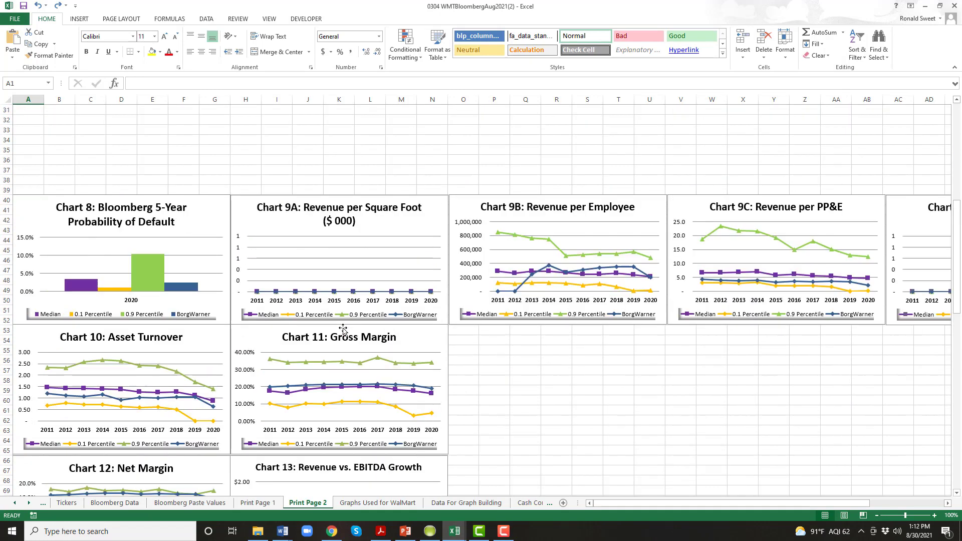
{"action": "scroll", "coordinate": [343, 328], "scroll_direction": "up", "scroll_amount": 10}
{"action": "scroll", "coordinate": [344, 329], "scroll_direction": "down", "scroll_amount": 7}
{"action": "scroll", "coordinate": [344, 329], "scroll_direction": "up", "scroll_amount": 7}
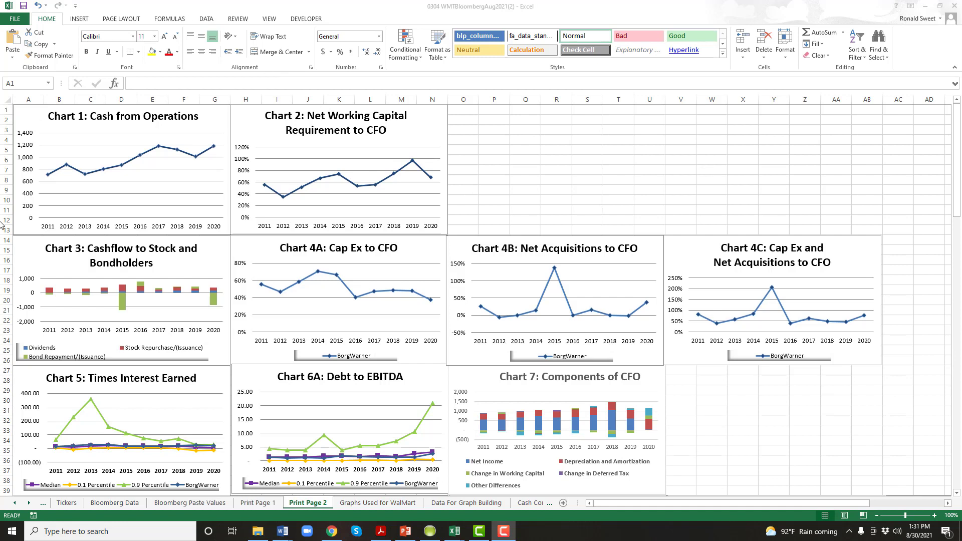
- Compare the Print Page 1 financial table and Graphs Used for WalMart sheet against Print Page 2
{"action": "left_click", "coordinate": [248, 504]}
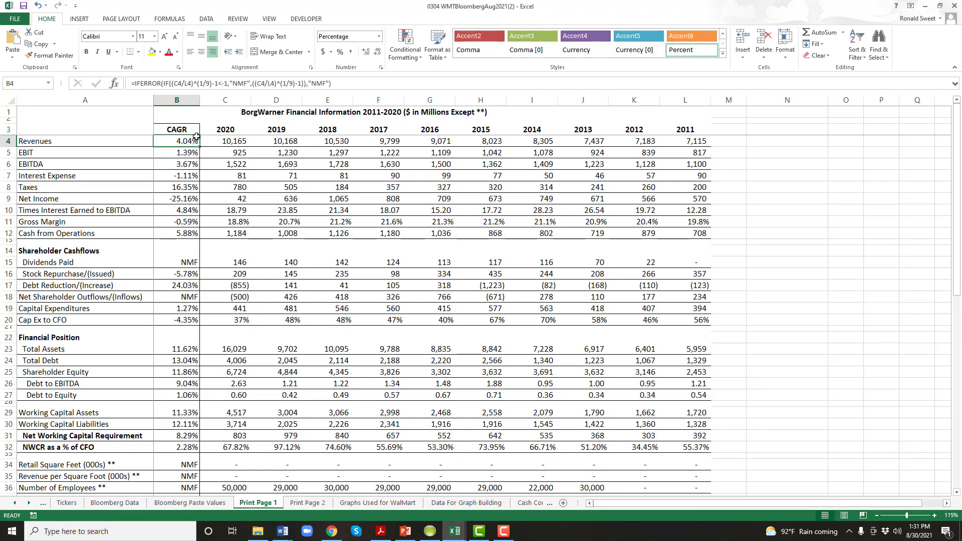
{"action": "left_click", "coordinate": [308, 504]}
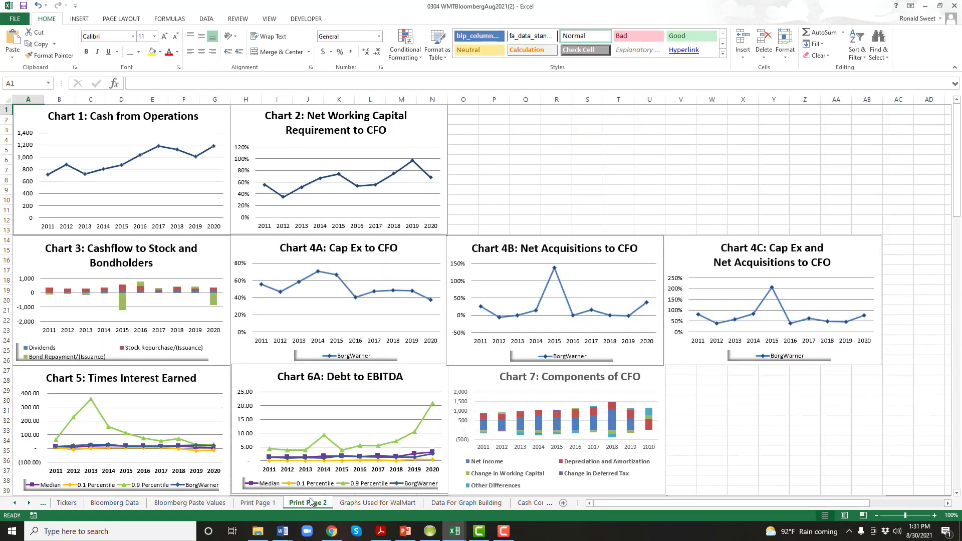
{"action": "left_click", "coordinate": [371, 503]}
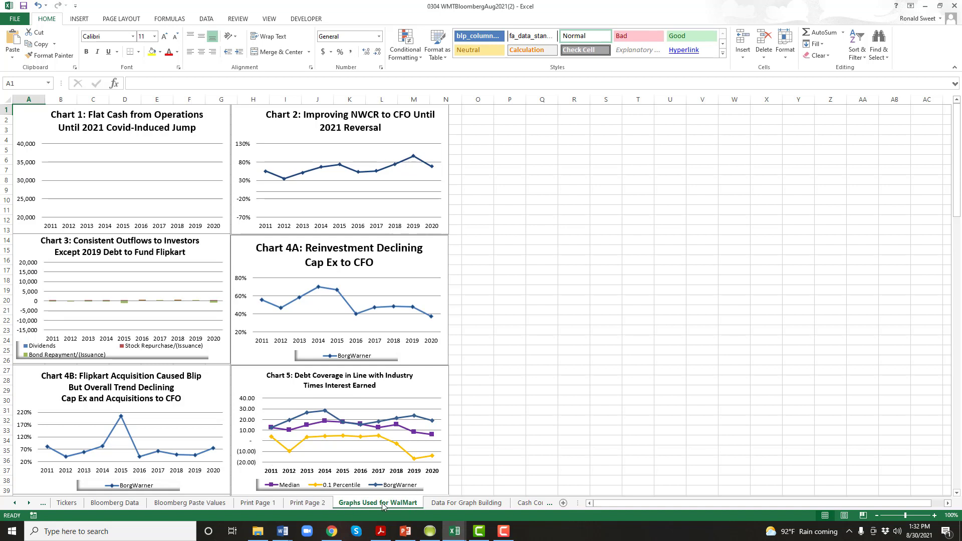
{"action": "left_click", "coordinate": [307, 503]}
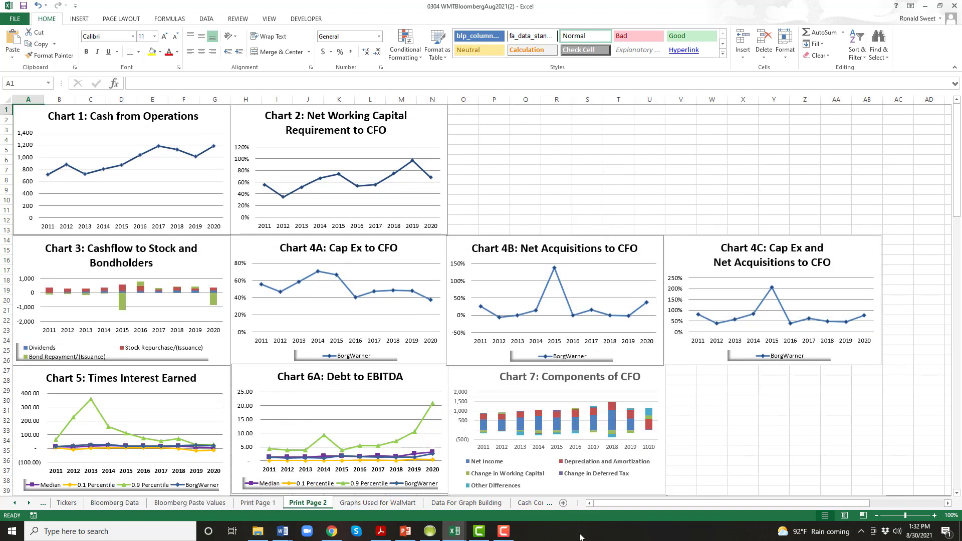
- Add a new sheet named 'Graphs for Borgwarner', then return to Print Page 2
{"action": "left_click", "coordinate": [563, 504]}
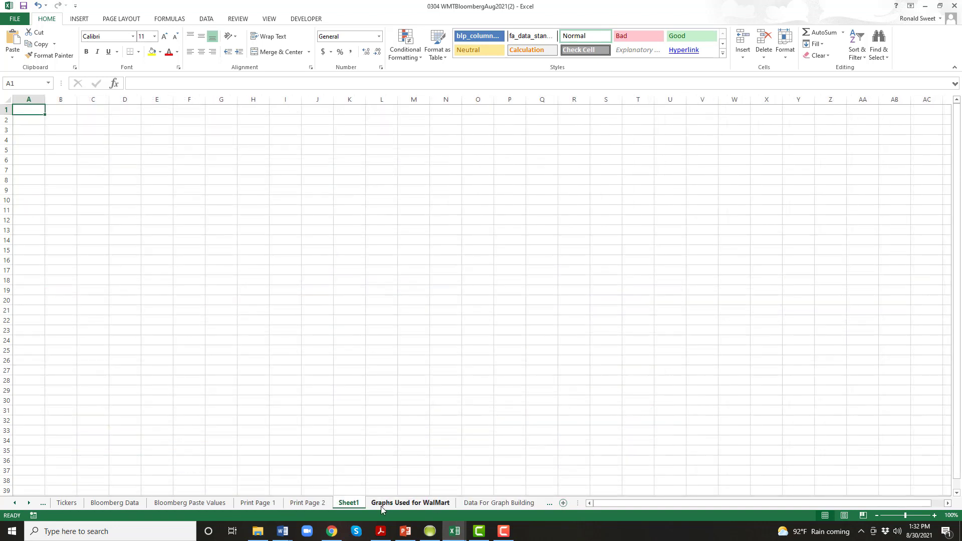
{"action": "double_click", "coordinate": [353, 502]}
{"action": "type", "text": "Graphs for Borgwarner"}
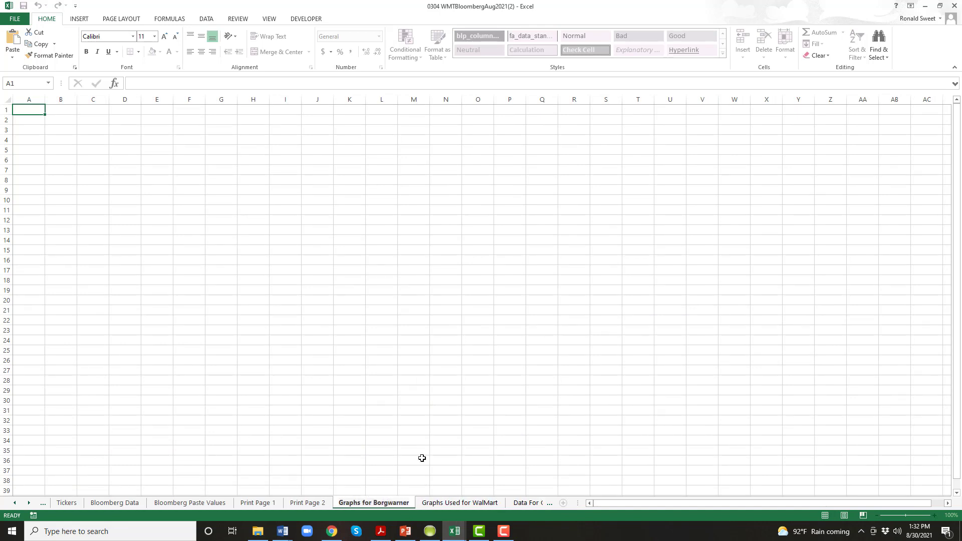
{"action": "left_click", "coordinate": [307, 503]}
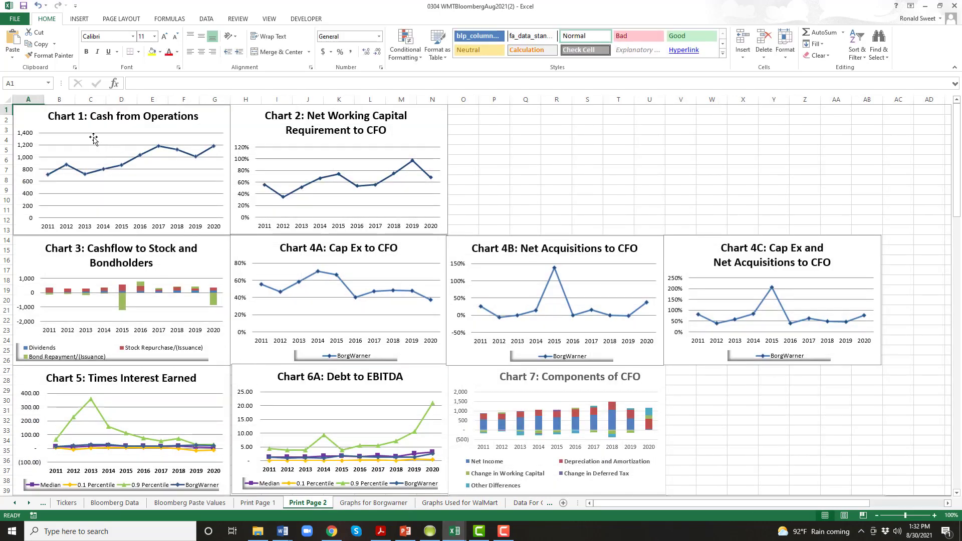
- Inspect Charts 1, 2, 3, 4A, 4C, 5 and 6A on Print Page 2
{"action": "left_click", "coordinate": [24, 115]}
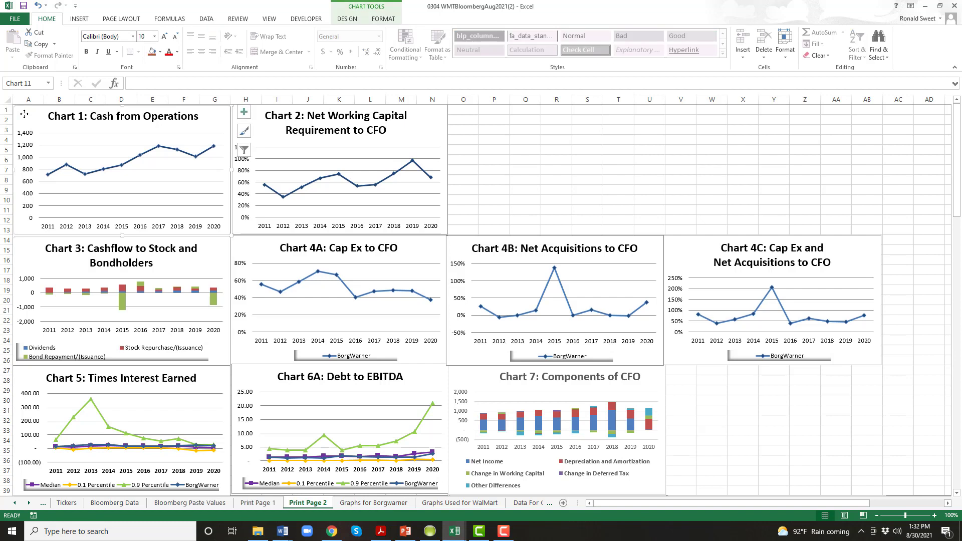
{"action": "left_click", "coordinate": [438, 118]}
{"action": "left_click", "coordinate": [35, 246]}
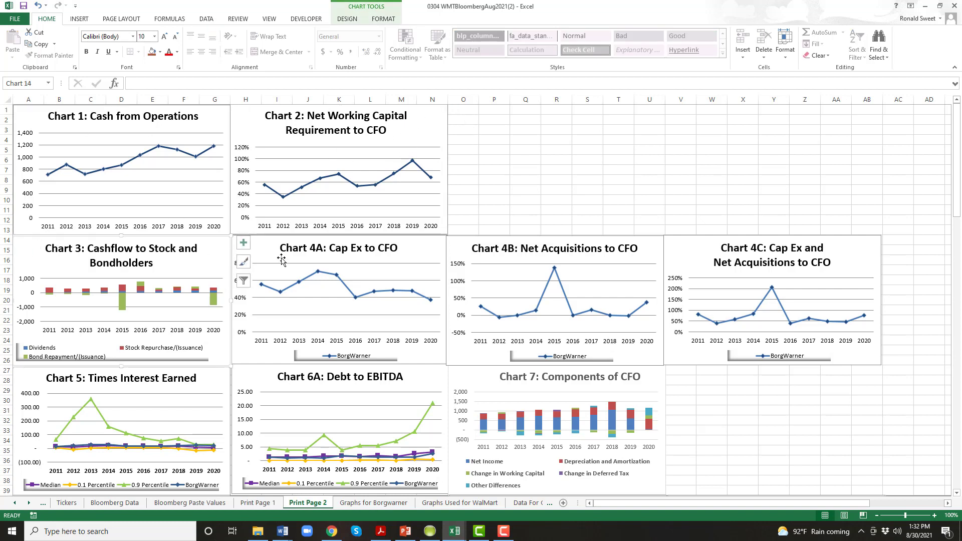
{"action": "left_click", "coordinate": [265, 253]}
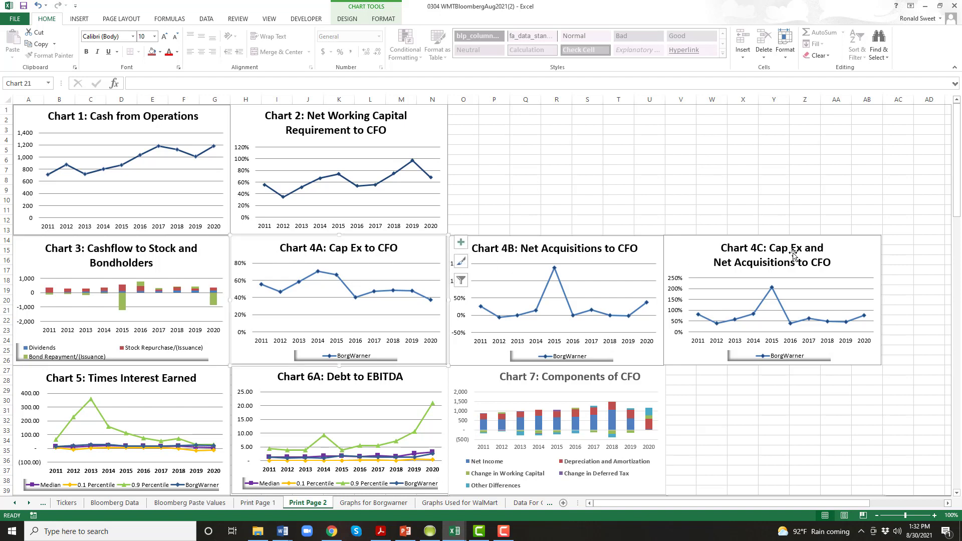
{"action": "left_click", "coordinate": [698, 244]}
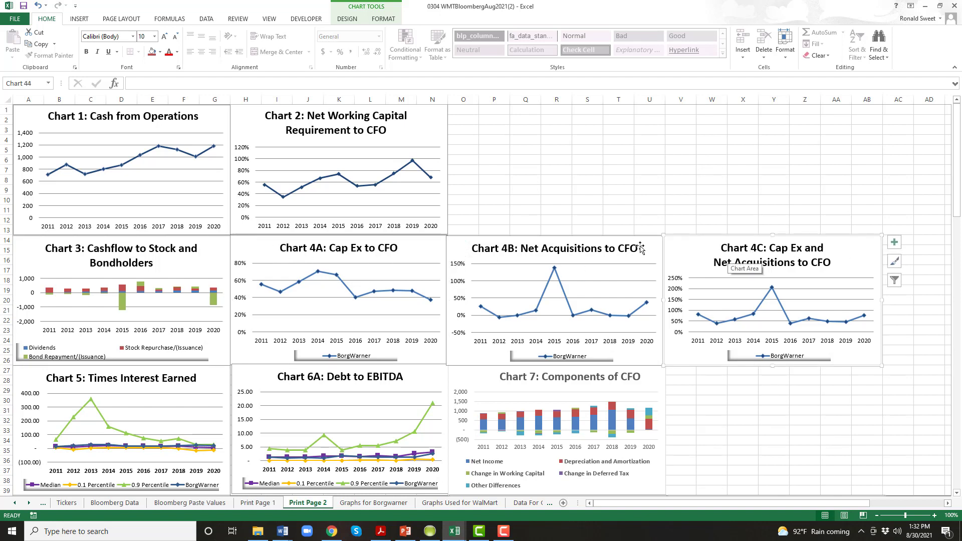
{"action": "left_click", "coordinate": [23, 380]}
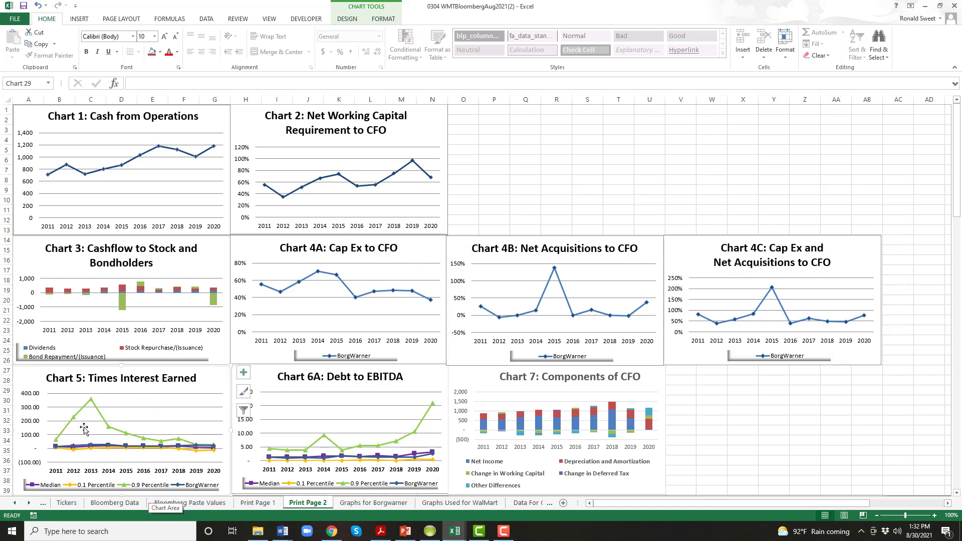
{"action": "left_click", "coordinate": [265, 378]}
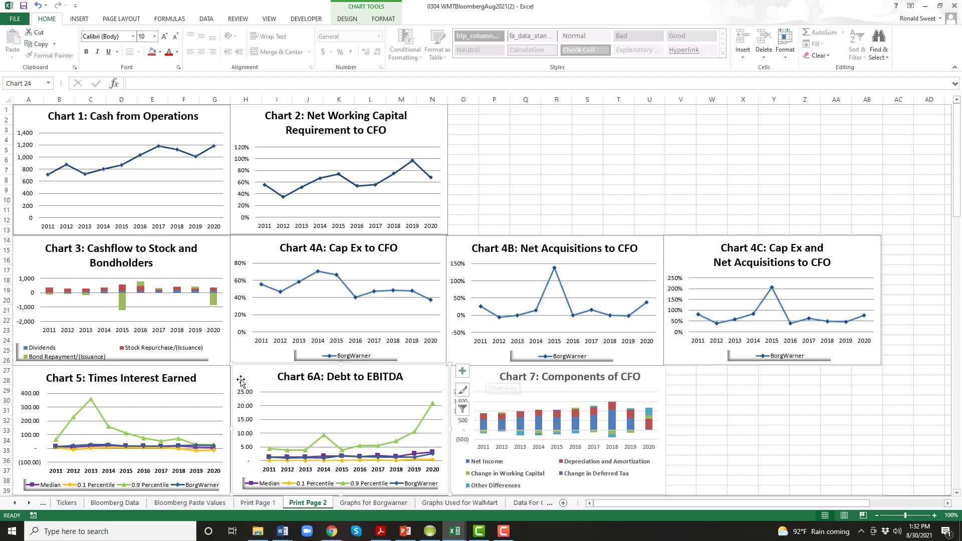
- Retitle 'Chart 6A: Debt to EBITDA' as 'Chart 6: Debt to EBITDA' and scroll the sheet
{"action": "left_click", "coordinate": [317, 376]}
{"action": "left_click", "coordinate": [317, 377]}
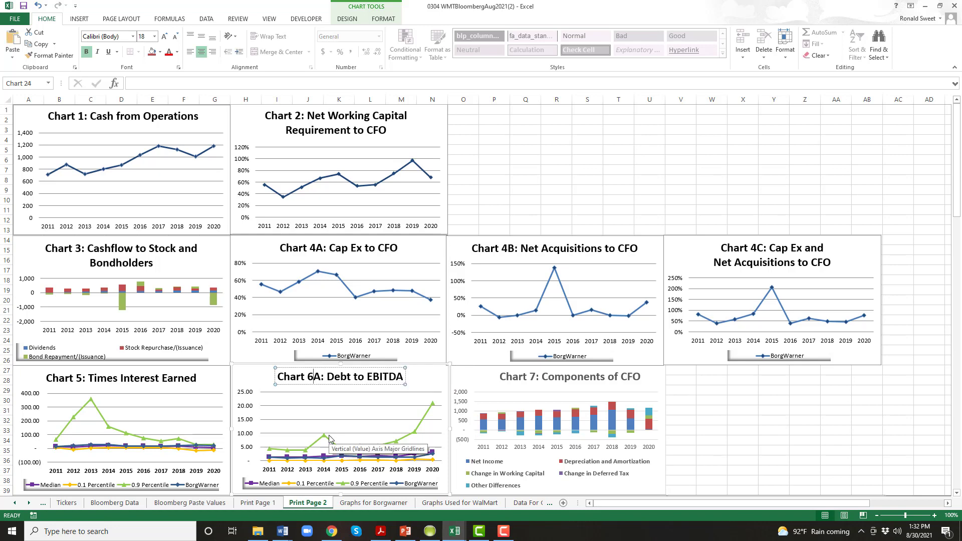
{"action": "key", "text": "BackSpace"}
{"action": "left_click", "coordinate": [710, 400]}
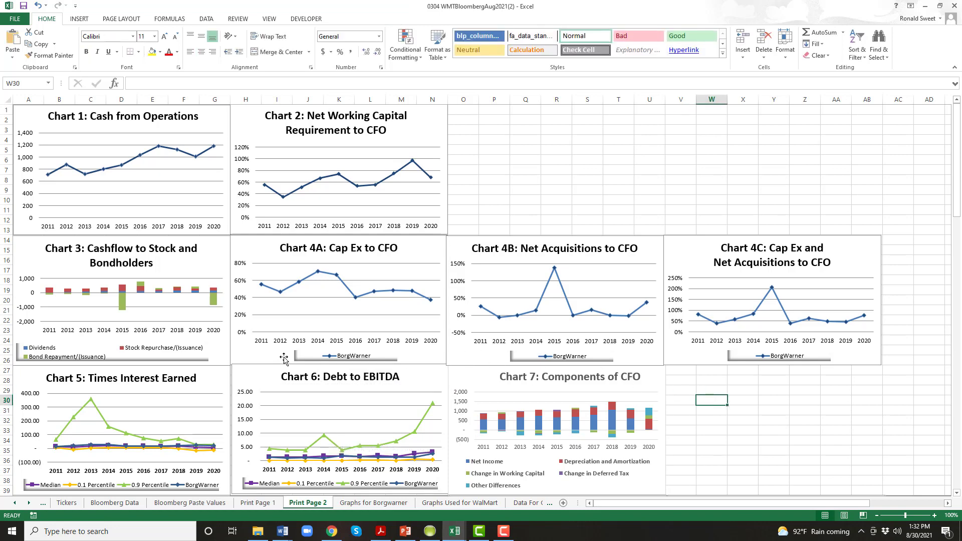
{"action": "scroll", "coordinate": [273, 359], "scroll_direction": "down", "scroll_amount": 3}
{"action": "scroll", "coordinate": [268, 359], "scroll_direction": "down", "scroll_amount": 12}
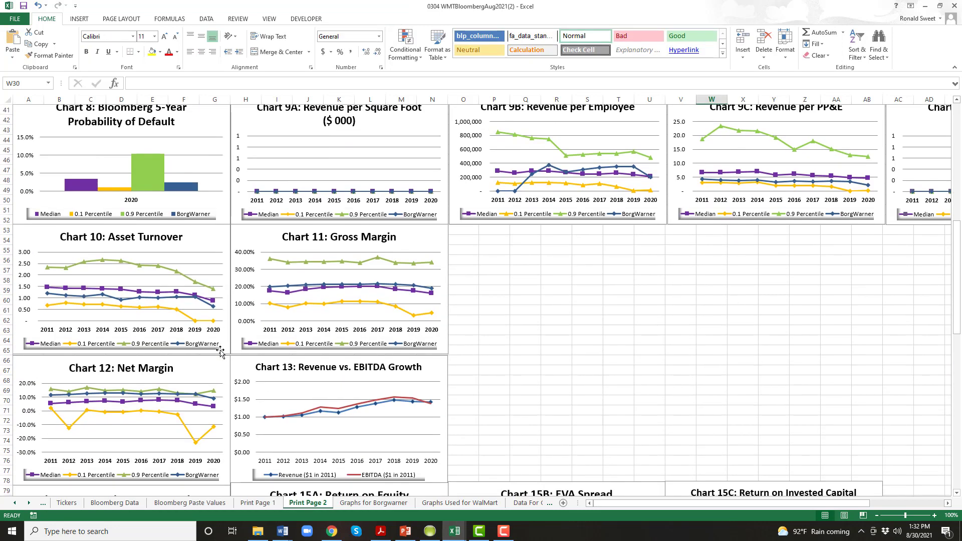
{"action": "scroll", "coordinate": [126, 310], "scroll_direction": "up", "scroll_amount": 15}
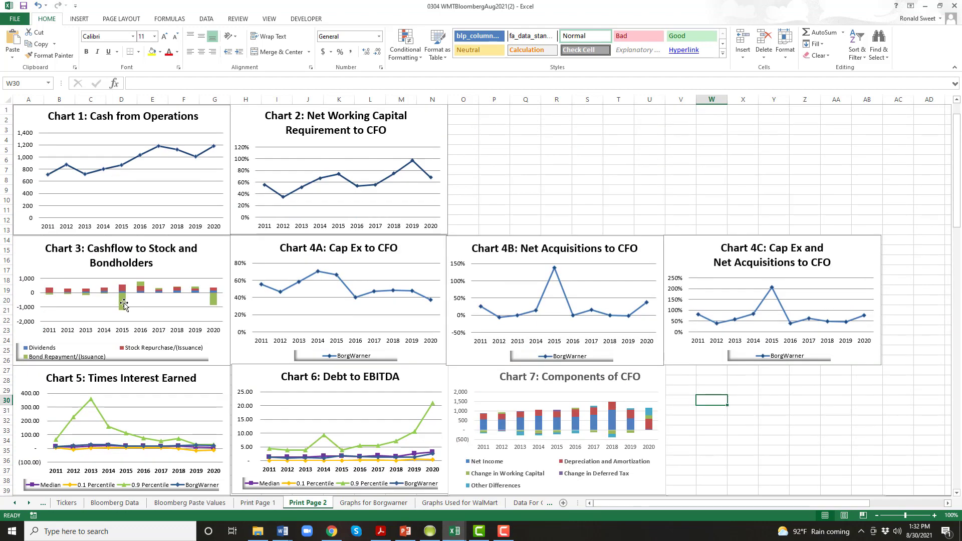
{"action": "left_click", "coordinate": [248, 507]}
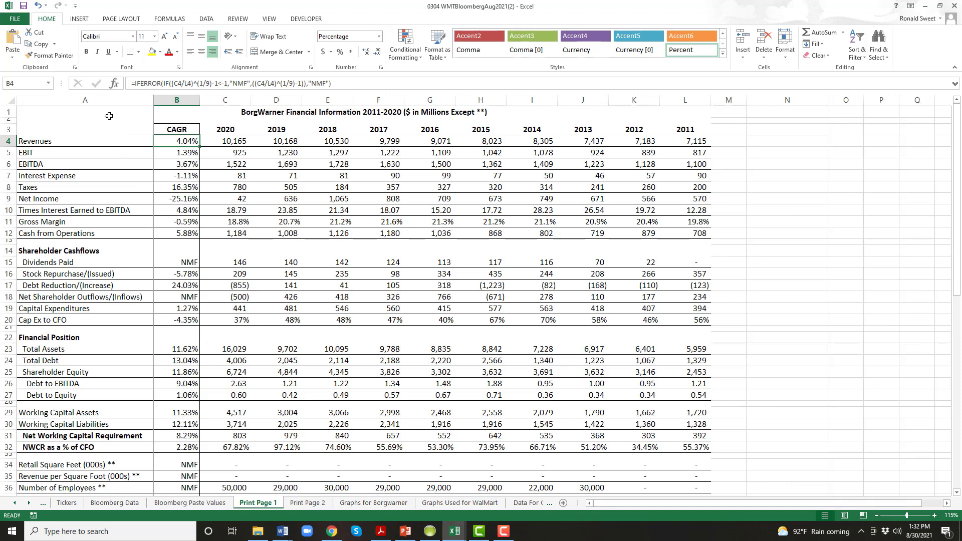
{"action": "left_click", "coordinate": [307, 503]}
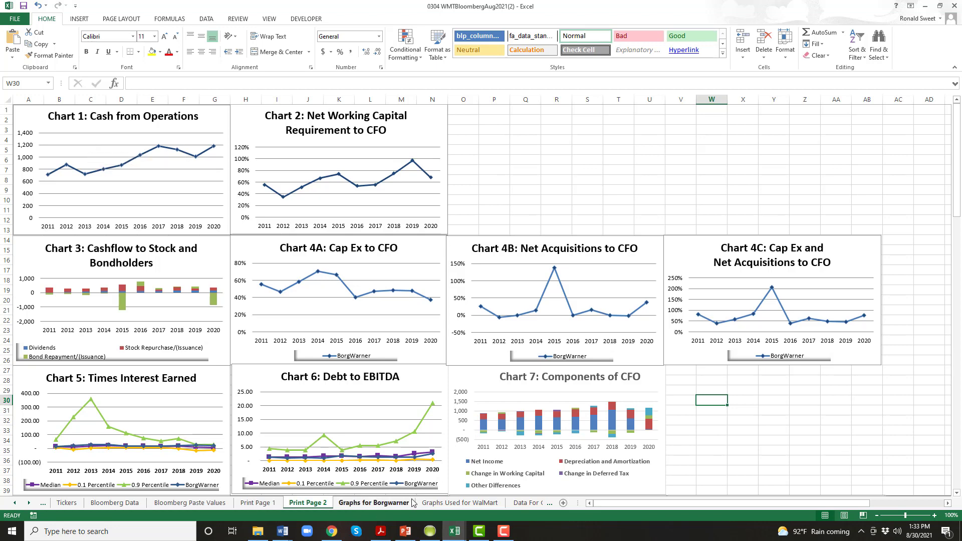
{"action": "left_click", "coordinate": [448, 506]}
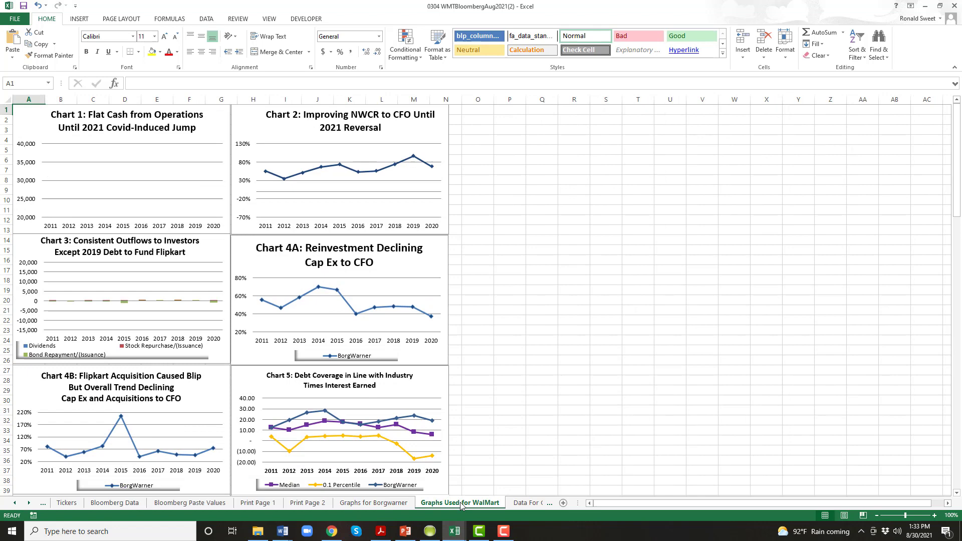
{"action": "left_click", "coordinate": [368, 504]}
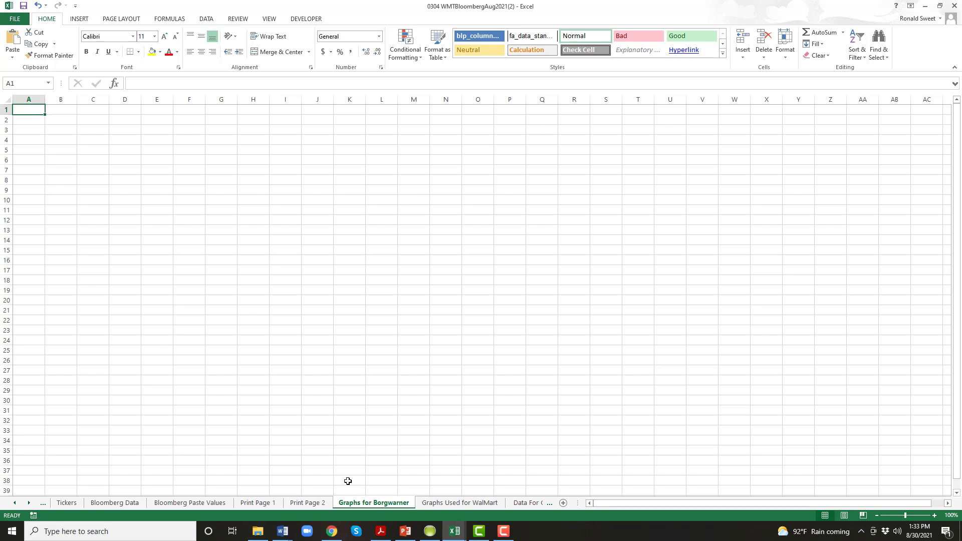
{"action": "left_click", "coordinate": [292, 502]}
- Open the Save As dialog for saving to this computer
{"action": "left_click", "coordinate": [16, 20]}
{"action": "left_click", "coordinate": [20, 118]}
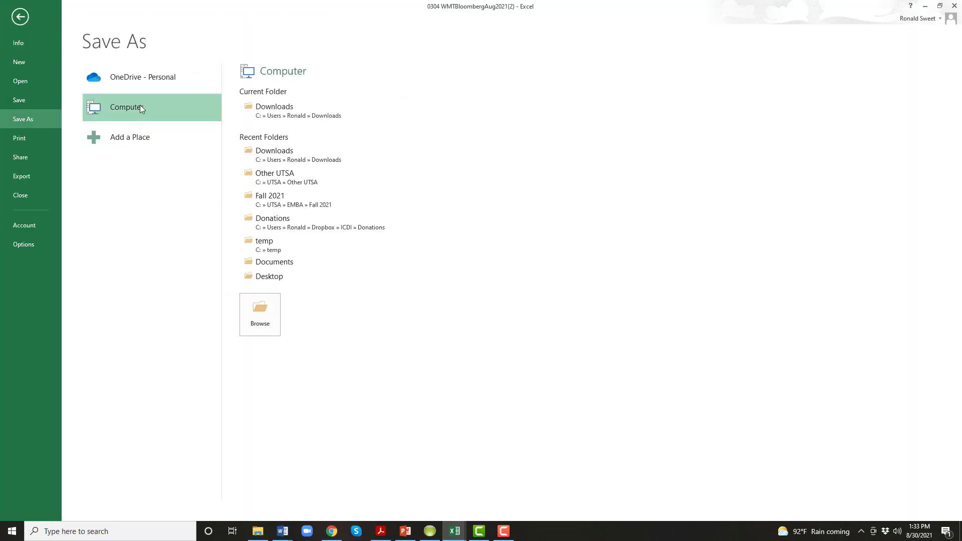
{"action": "left_click", "coordinate": [130, 107]}
{"action": "left_click", "coordinate": [133, 109]}
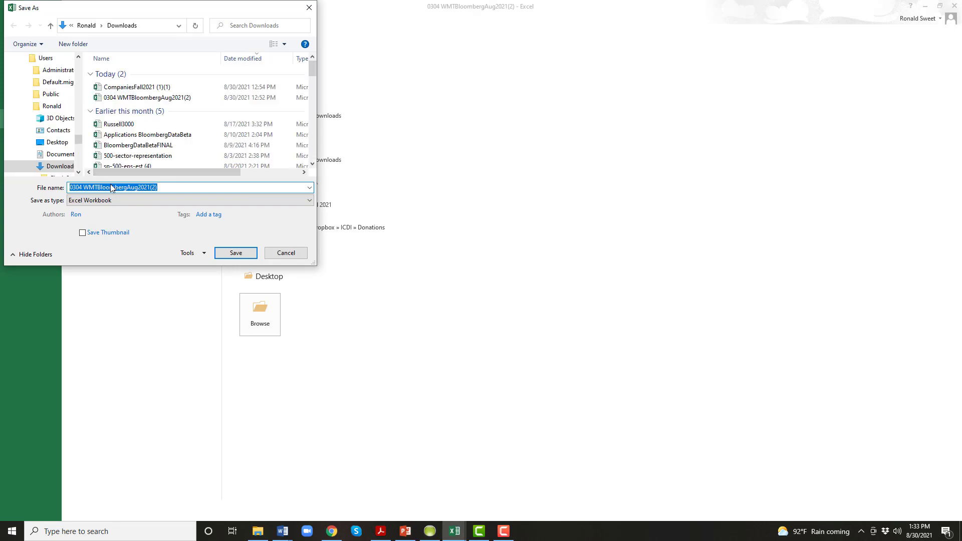
- Name the file BorgWarnerBloombergAug2021 and save it to Downloads
{"action": "left_click", "coordinate": [111, 187]}
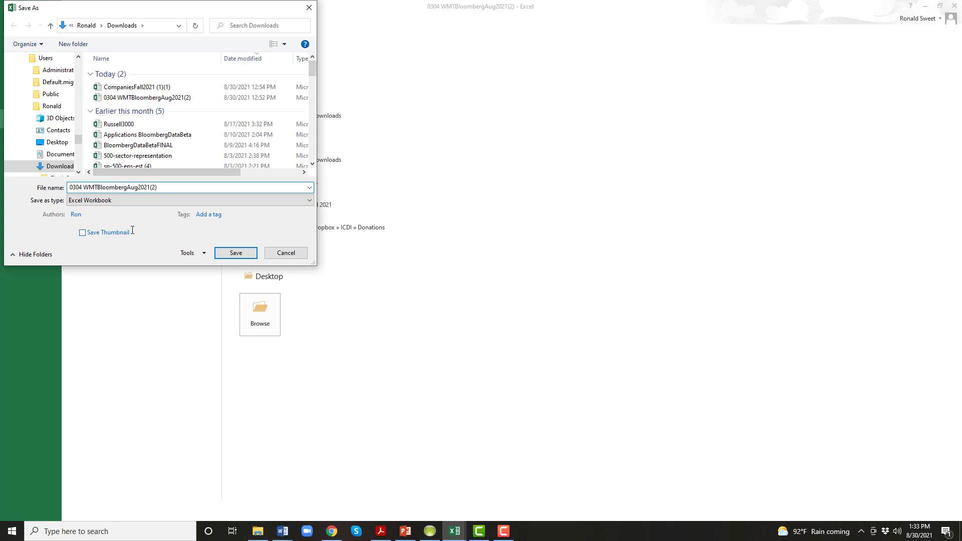
{"action": "key", "text": "BackSpace"}
{"action": "key", "text": "BackSpace"}
{"action": "key", "text": "BackSpace"}
{"action": "type", "text": "BorgWarner"}
{"action": "key", "text": "shift+End"}
{"action": "type", "text": "A"}
{"action": "key", "text": "Delete"}
{"action": "key", "text": "Delete"}
{"action": "key", "text": "Delete"}
{"action": "key", "text": "Delete"}
{"action": "key", "text": "Delete"}
{"action": "key", "text": "Return"}
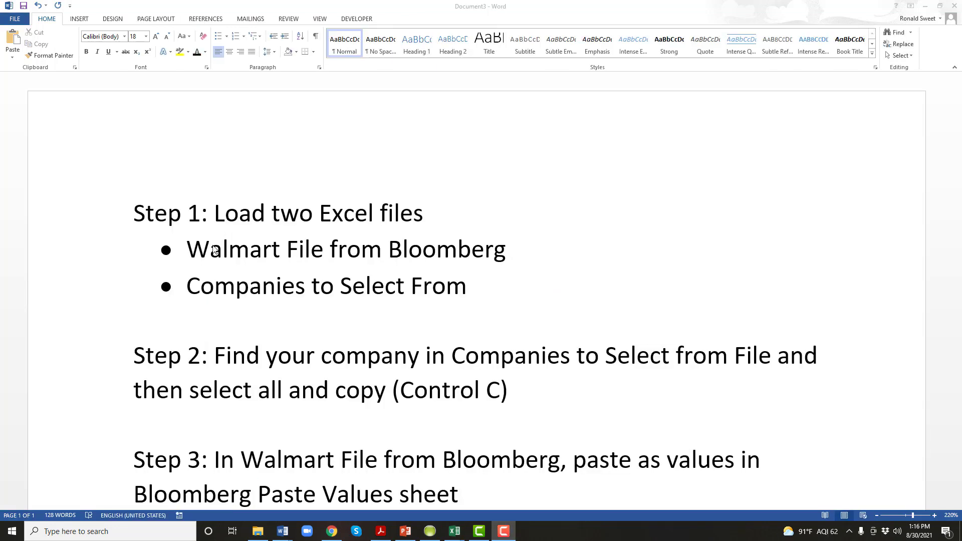
{"action": "left_click", "coordinate": [215, 286]}
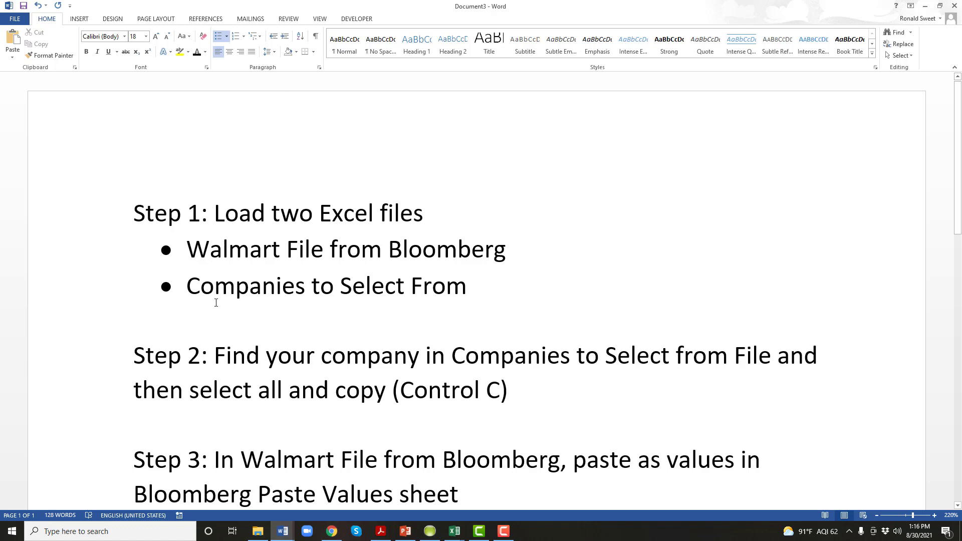
{"action": "scroll", "coordinate": [213, 301], "scroll_direction": "down", "scroll_amount": 2}
{"action": "scroll", "coordinate": [213, 301], "scroll_direction": "down", "scroll_amount": 1}
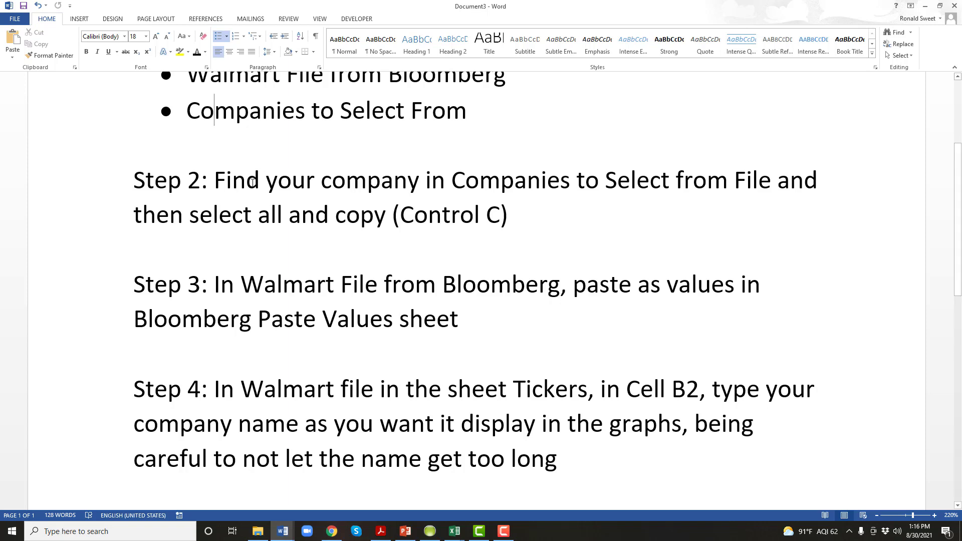
{"action": "left_click", "coordinate": [184, 284]}
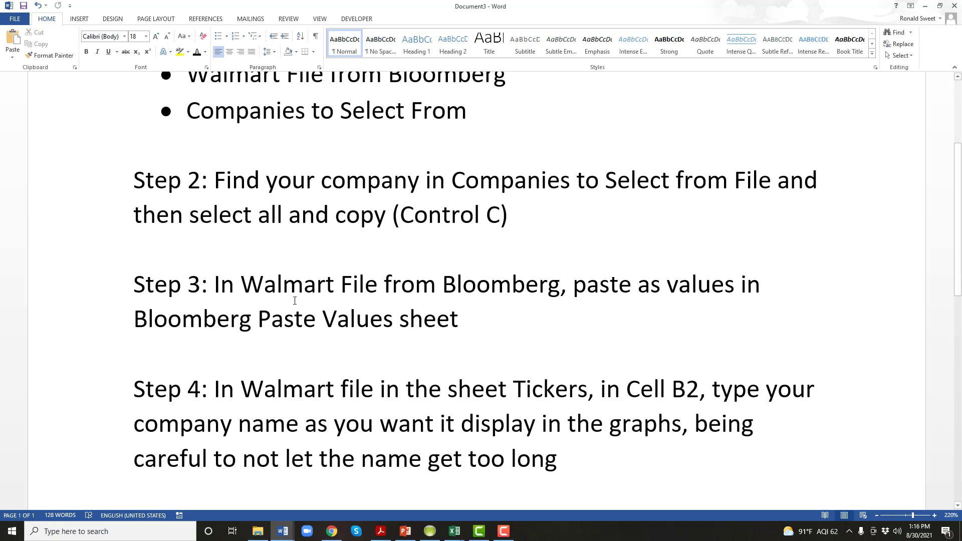
{"action": "scroll", "coordinate": [261, 254], "scroll_direction": "down", "scroll_amount": 3}
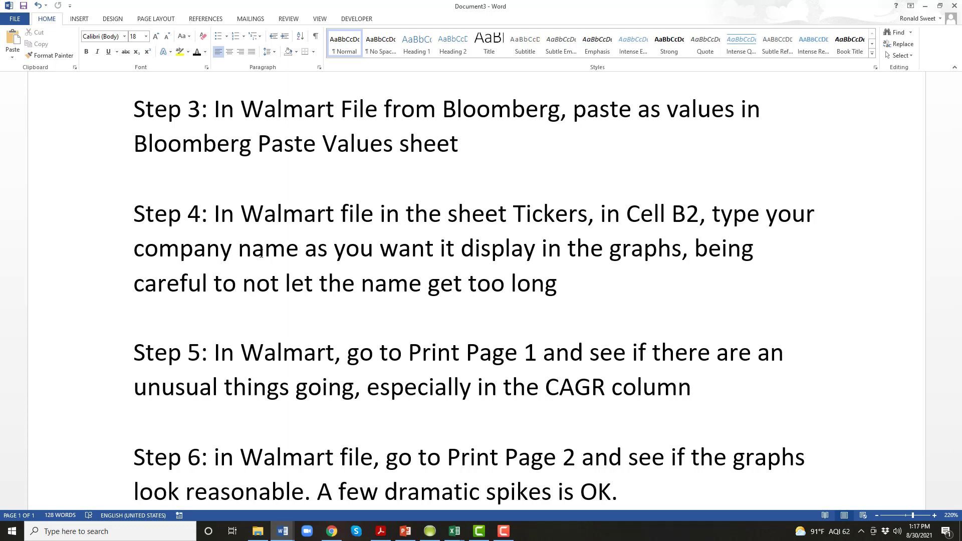
{"action": "scroll", "coordinate": [313, 242], "scroll_direction": "down", "scroll_amount": 2}
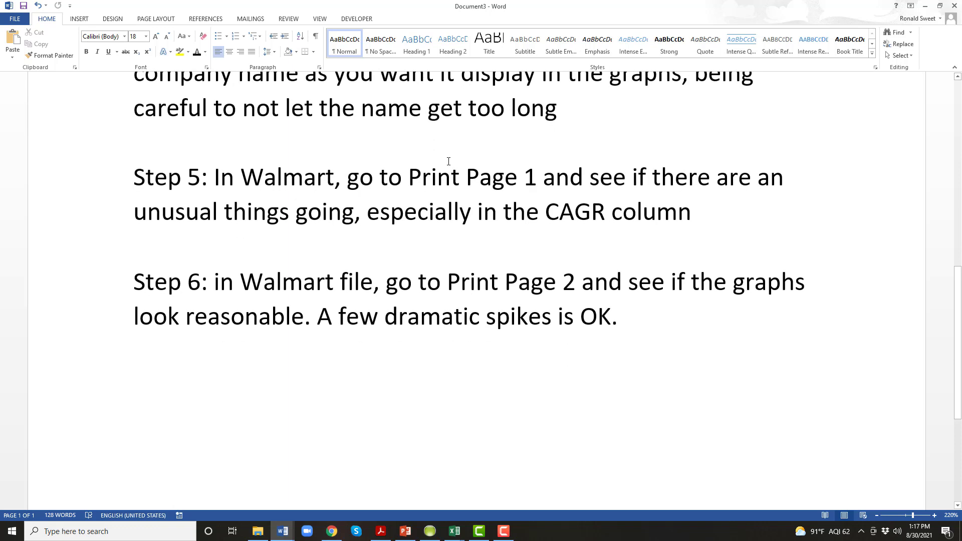